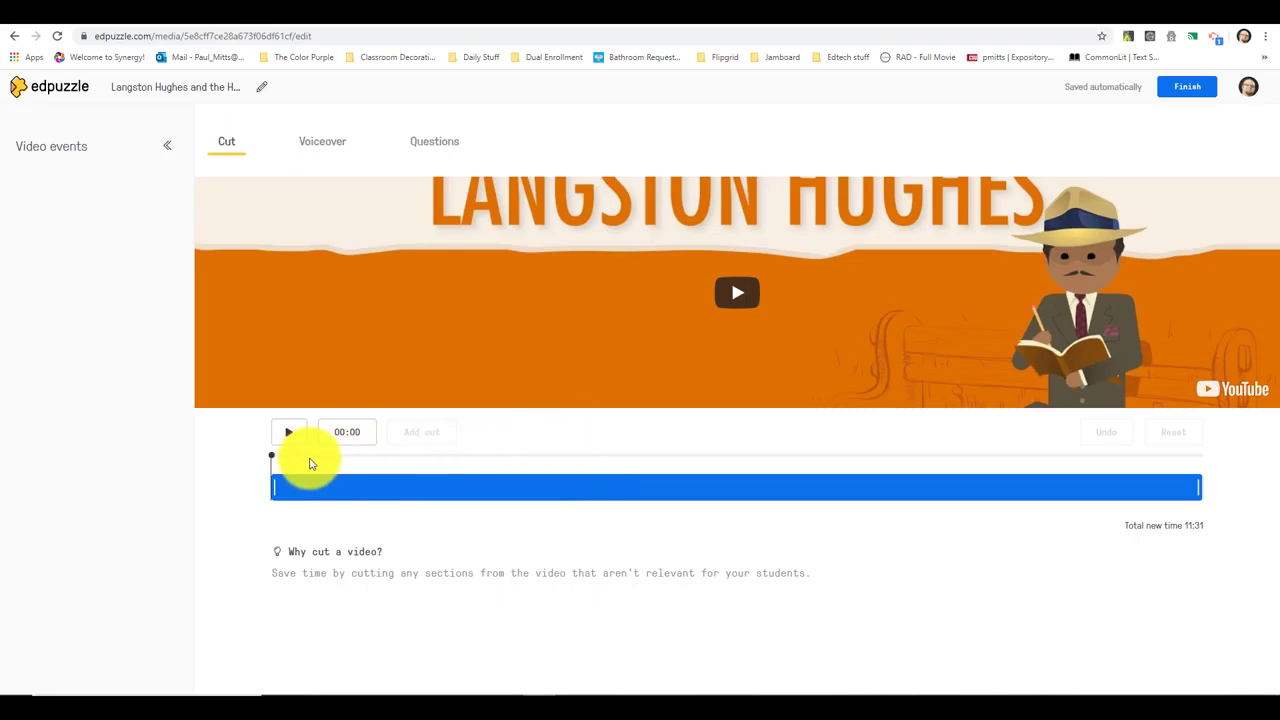
# - Play the opening of the video and trim its start so that it begins at 00:06
pyautogui.click(275, 462)
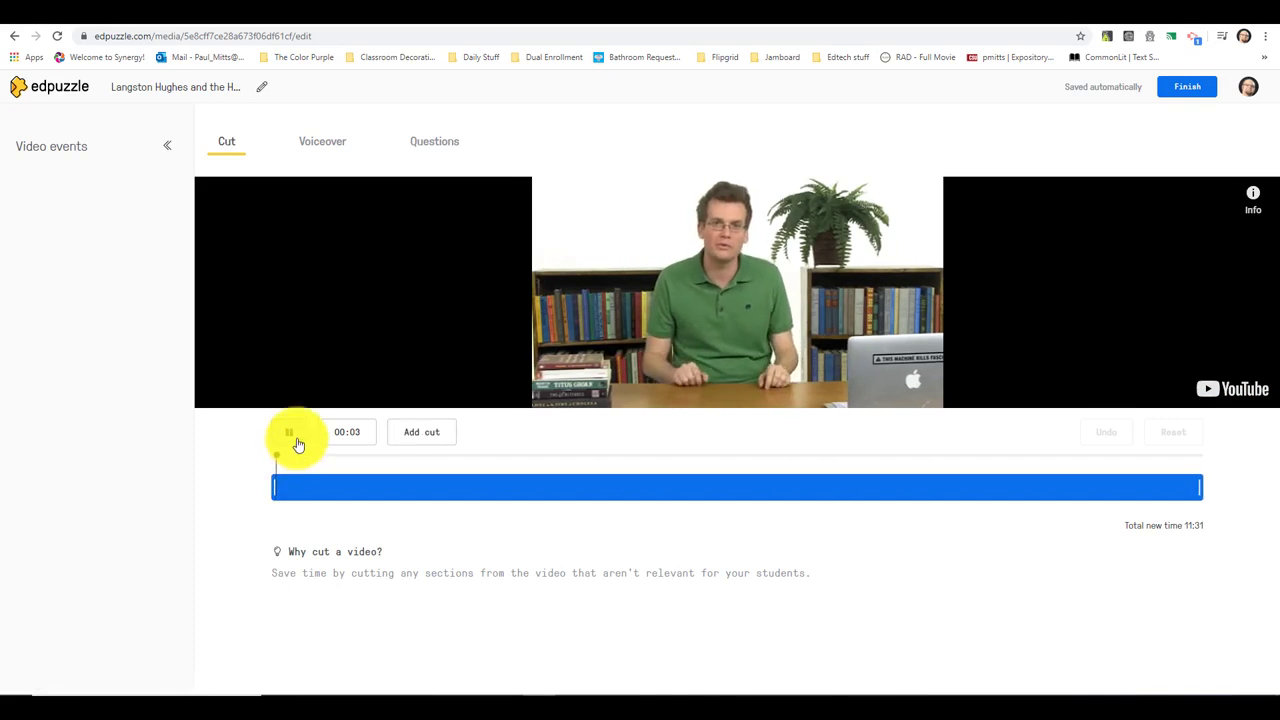
pyautogui.click(296, 443)
pyautogui.click(299, 447)
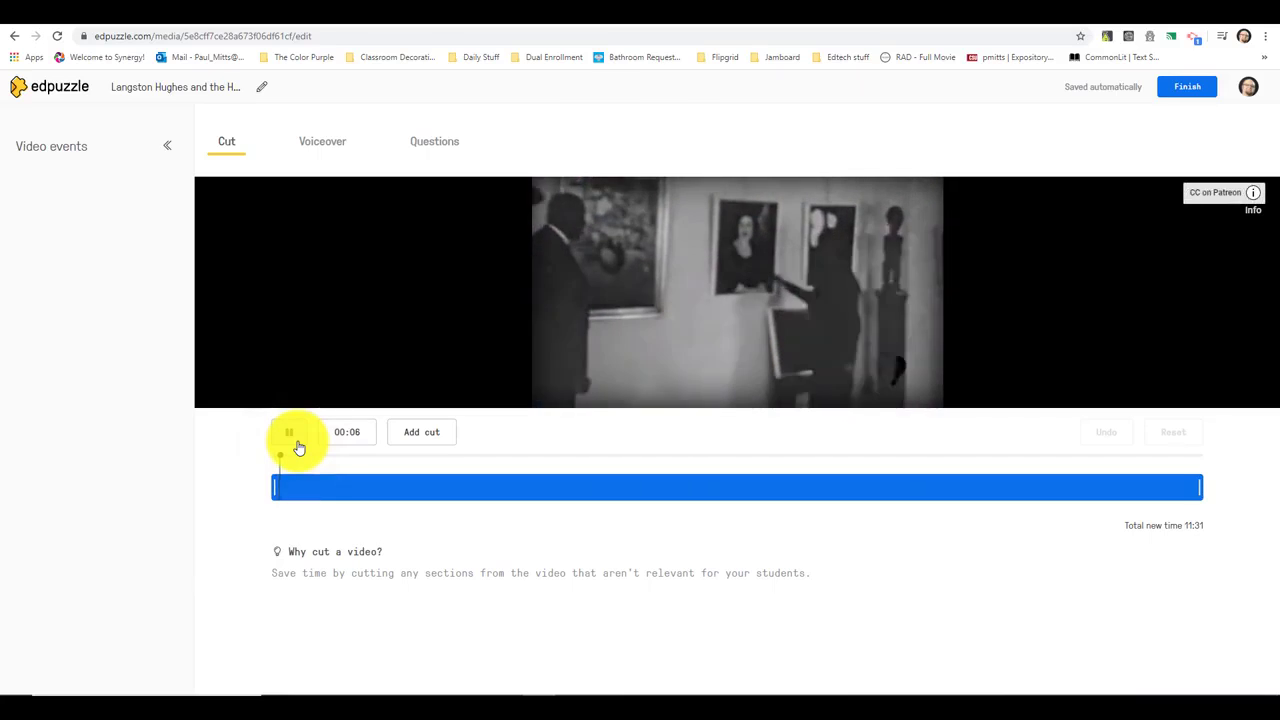
pyautogui.click(295, 440)
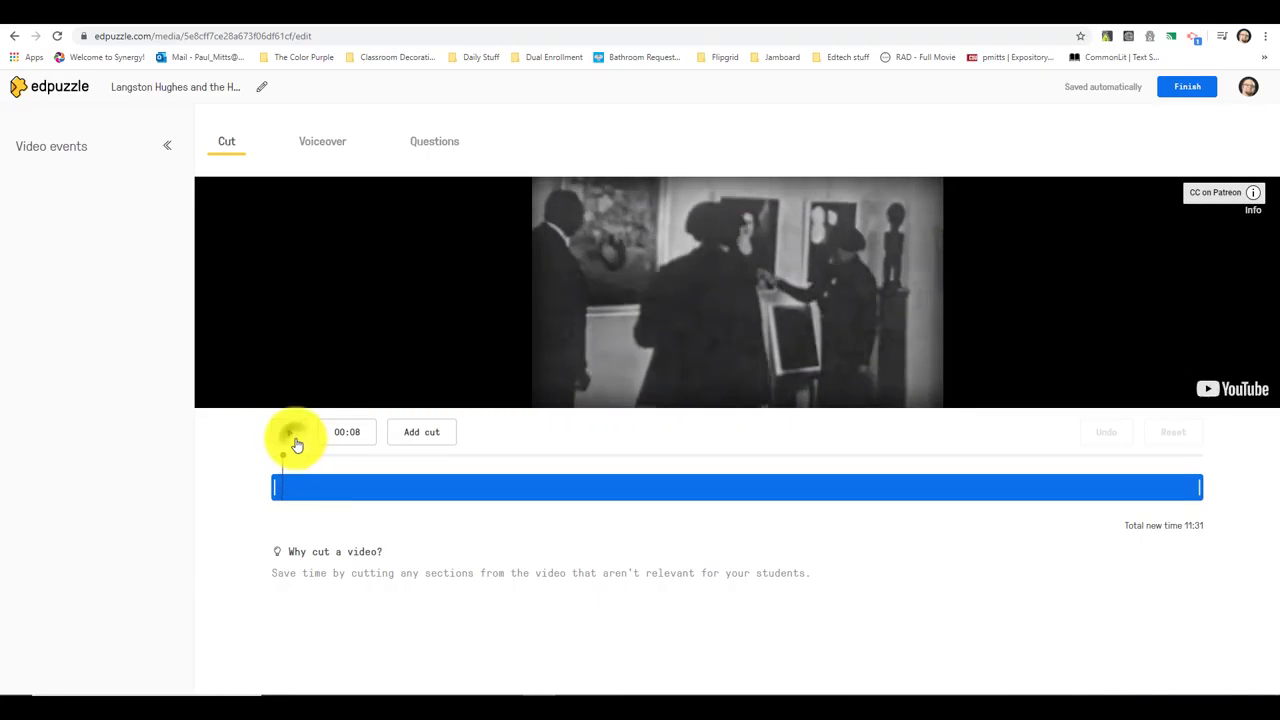
pyautogui.moveTo(284, 459); pyautogui.dragTo(280, 487)
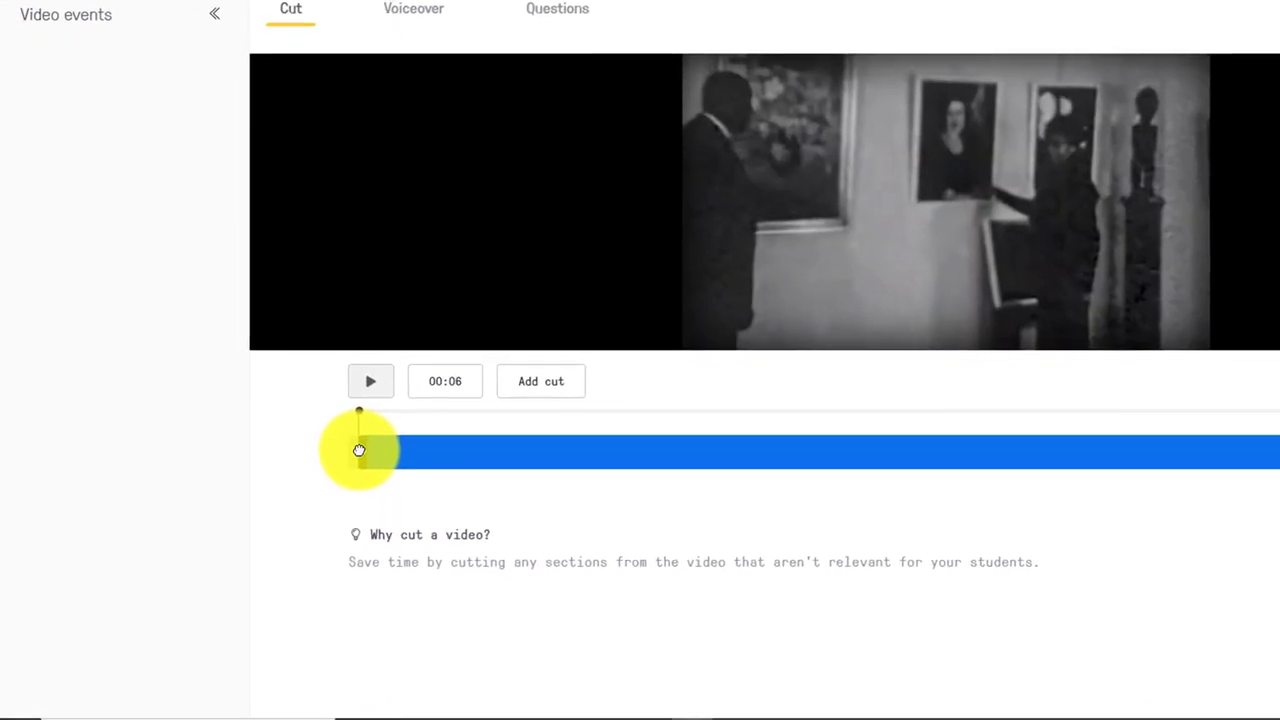
pyautogui.moveTo(359, 450); pyautogui.dragTo(362, 450)
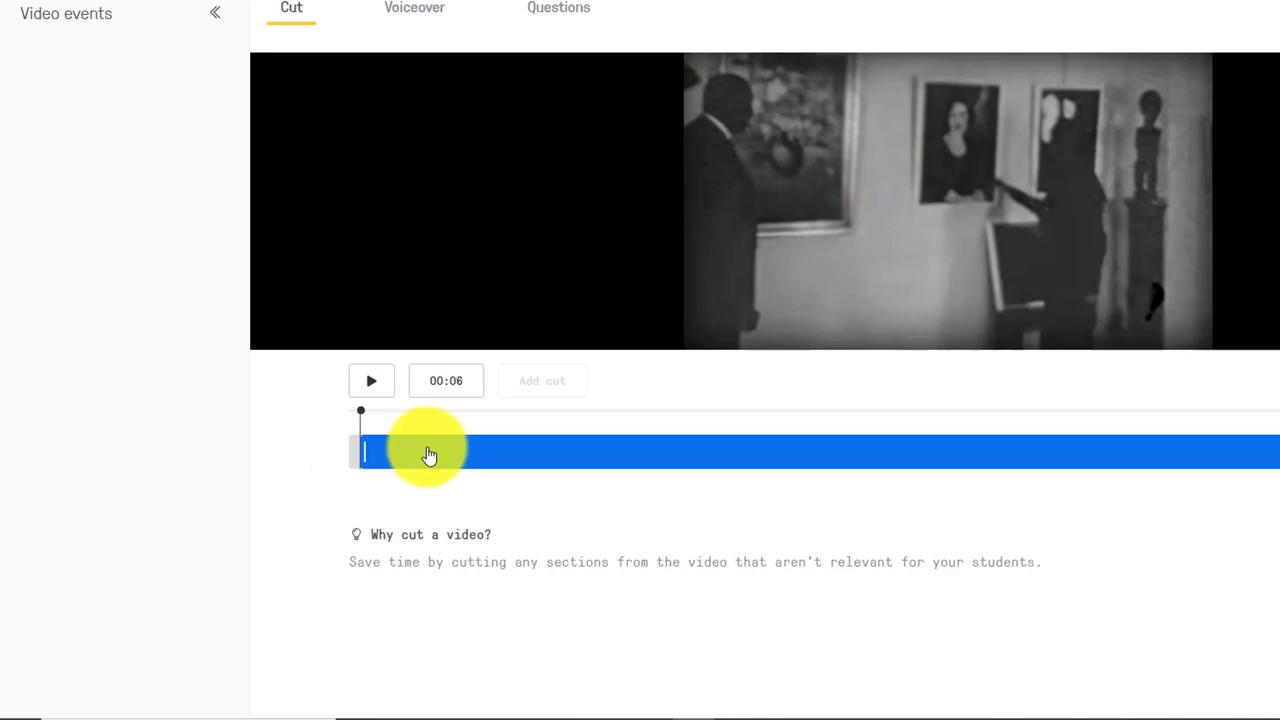
# - Play the video from its trimmed start to check the opening cut
pyautogui.click(409, 457)
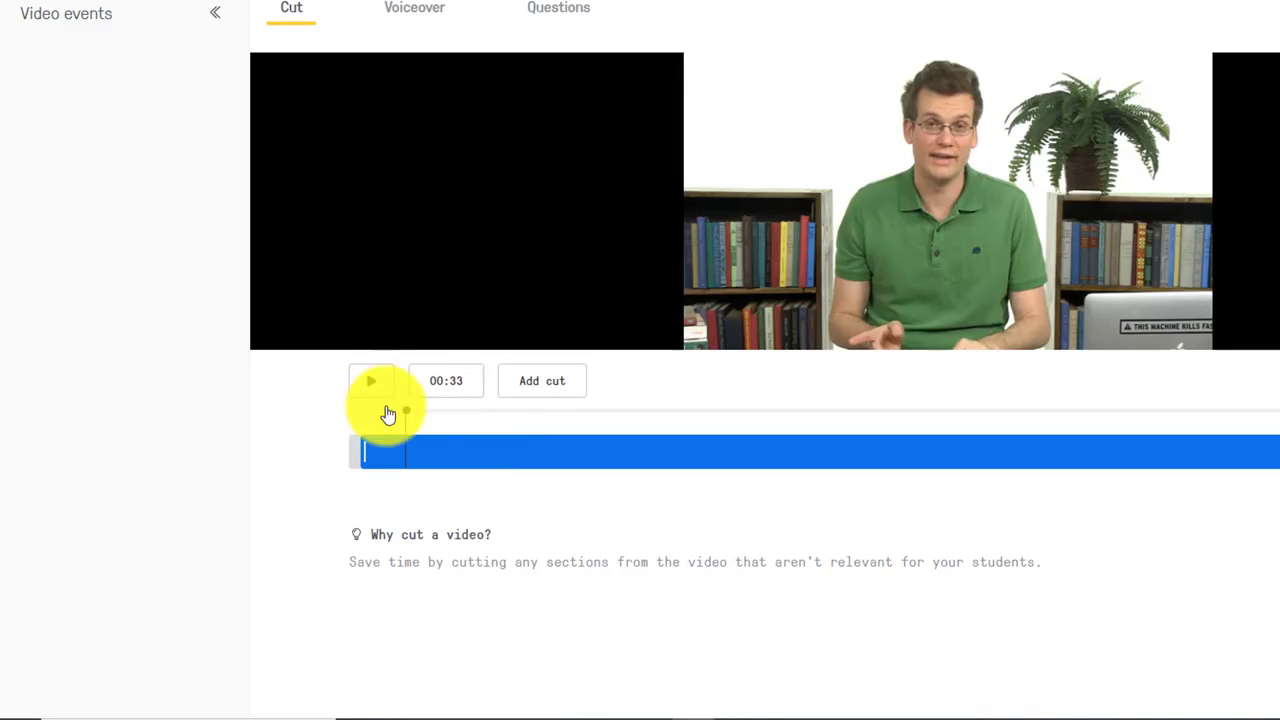
pyautogui.moveTo(403, 417); pyautogui.dragTo(350, 422)
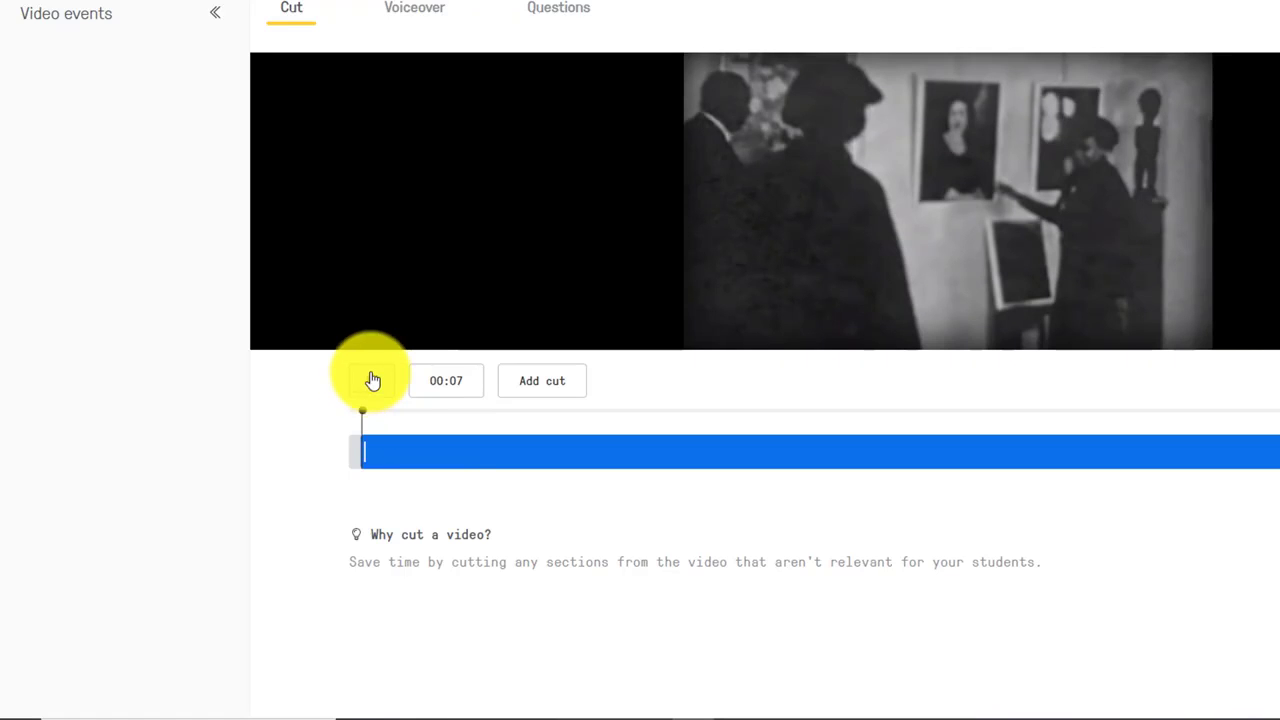
pyautogui.click(370, 381)
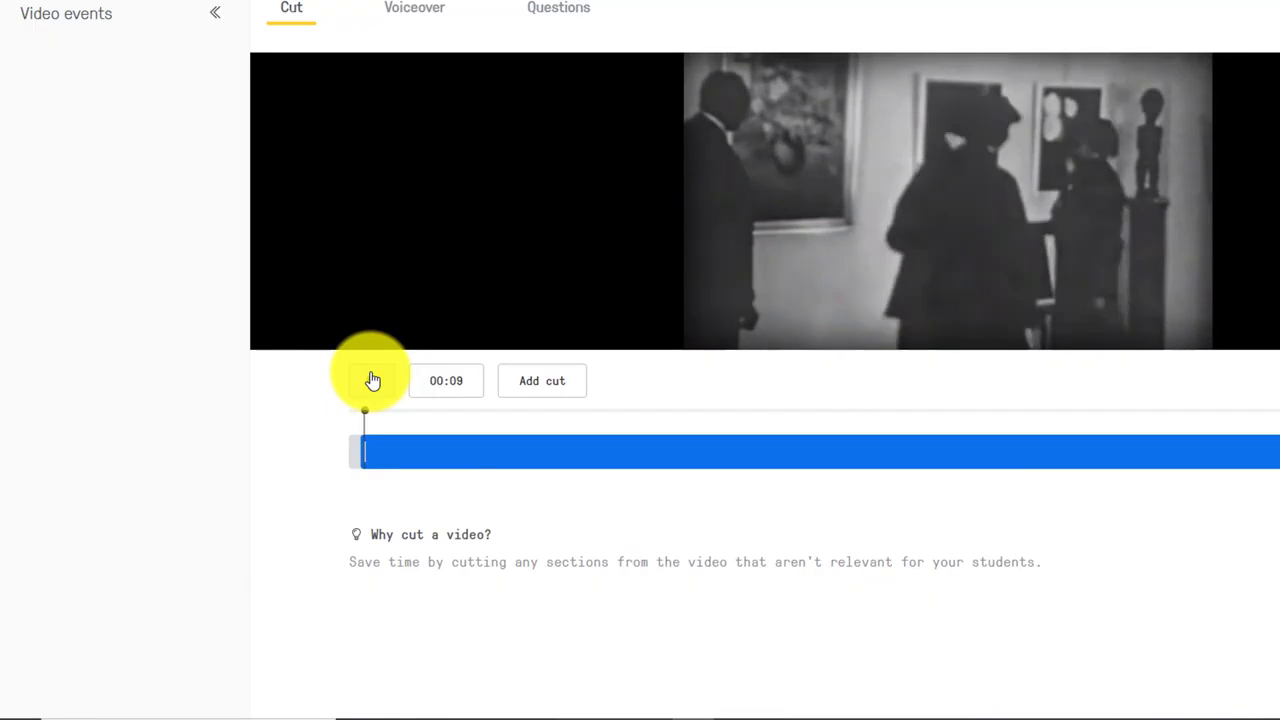
pyautogui.click(371, 381)
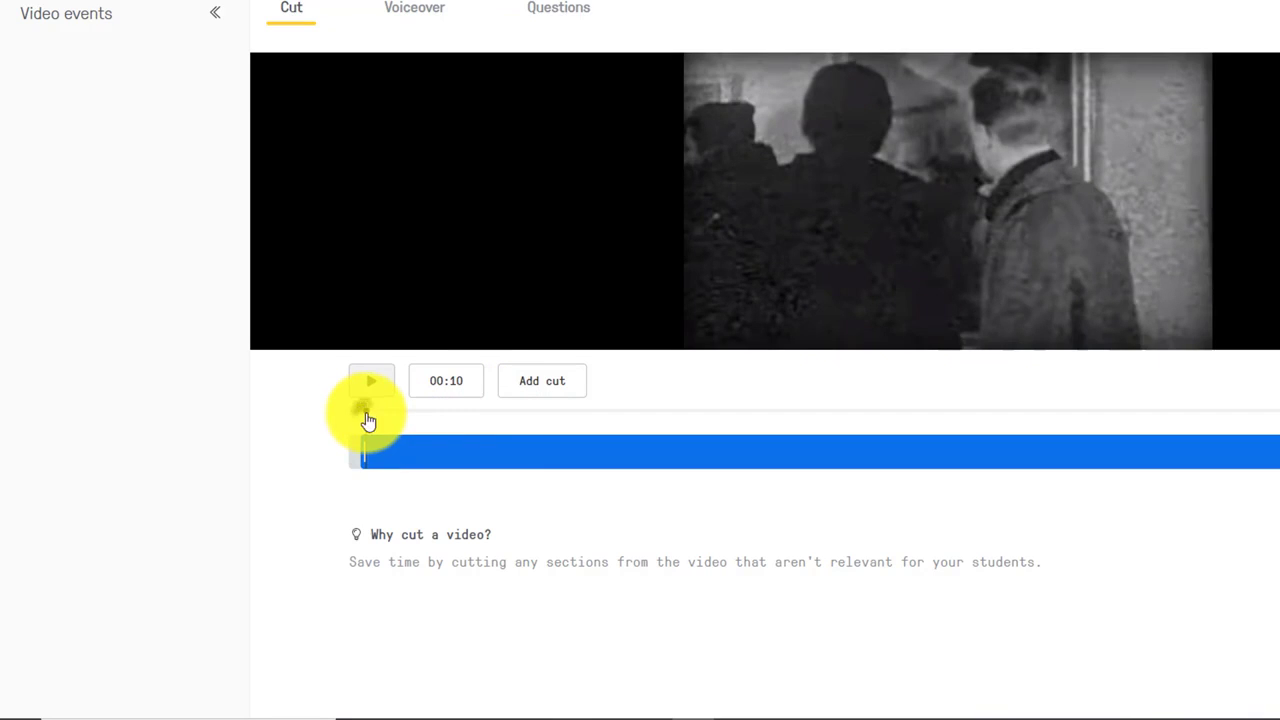
# - Split the video at 00:41 and shorten the first segment so that it ends at 00:33
pyautogui.moveTo(368, 421); pyautogui.dragTo(421, 428)
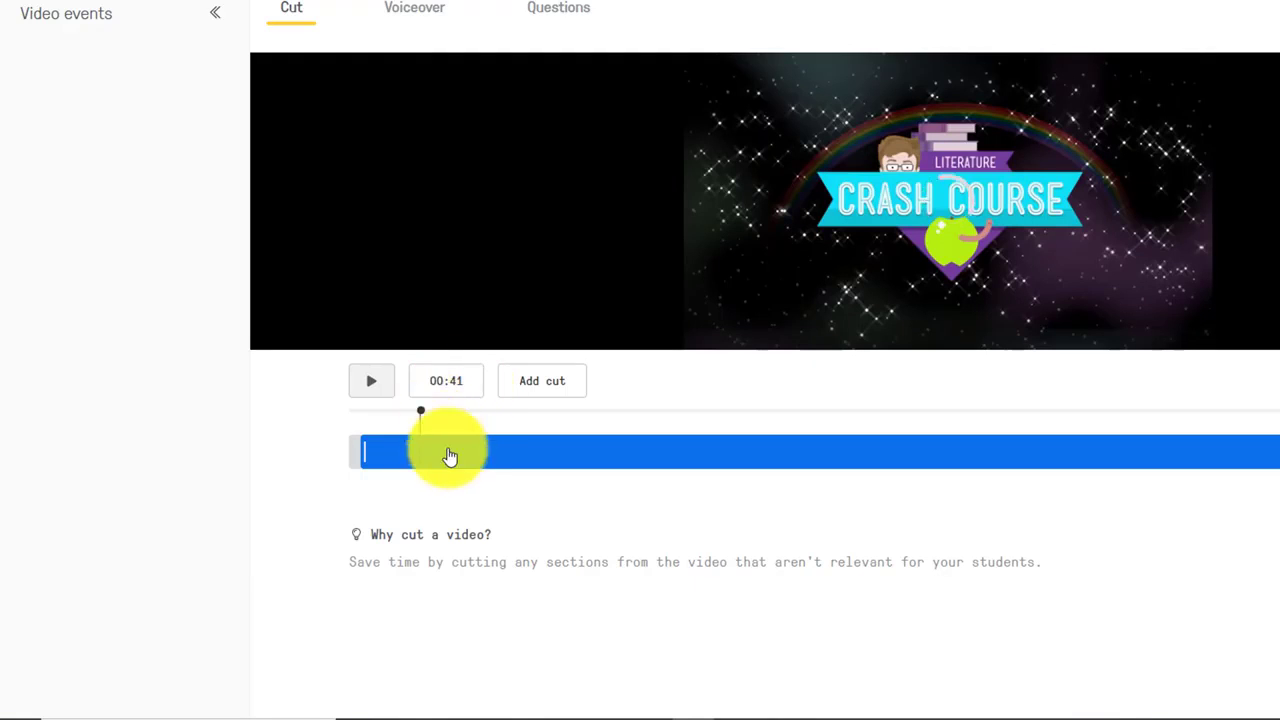
pyautogui.click(550, 393)
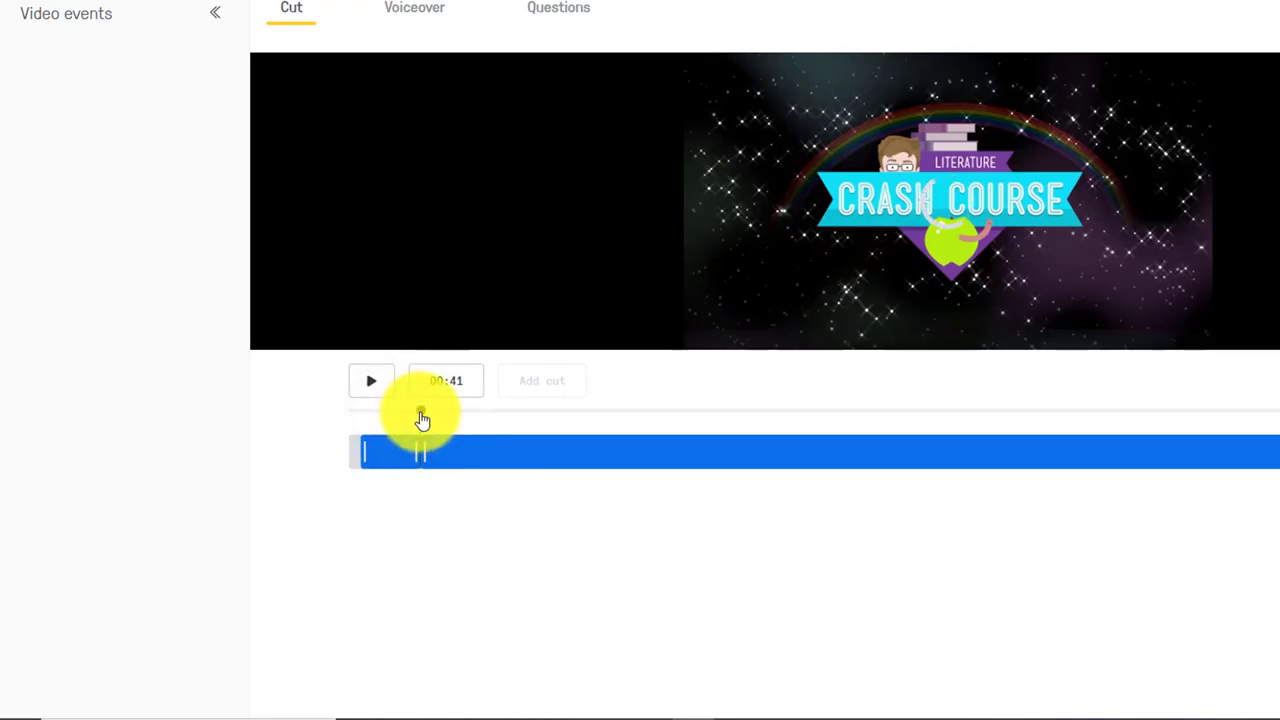
pyautogui.click(410, 420)
pyautogui.moveTo(410, 420); pyautogui.dragTo(406, 457)
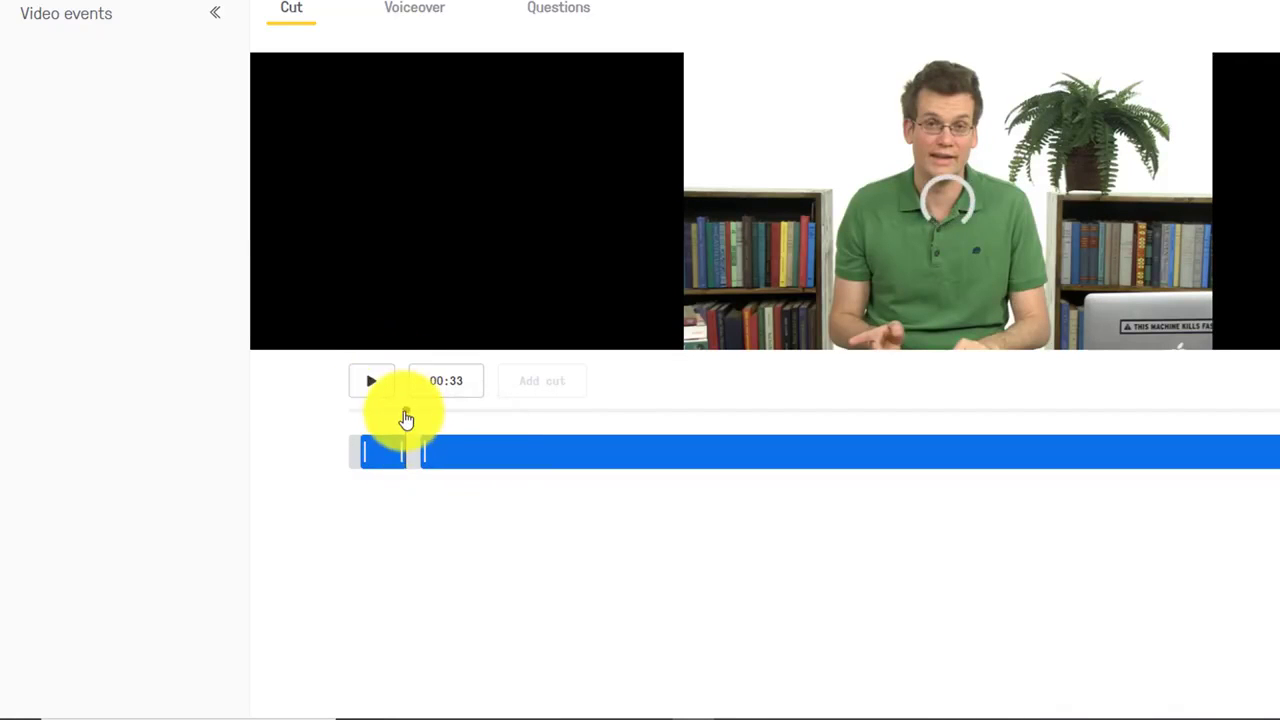
# - Play the video from about 00:26 across the removed section to check the second cut
pyautogui.moveTo(406, 415); pyautogui.dragTo(381, 398)
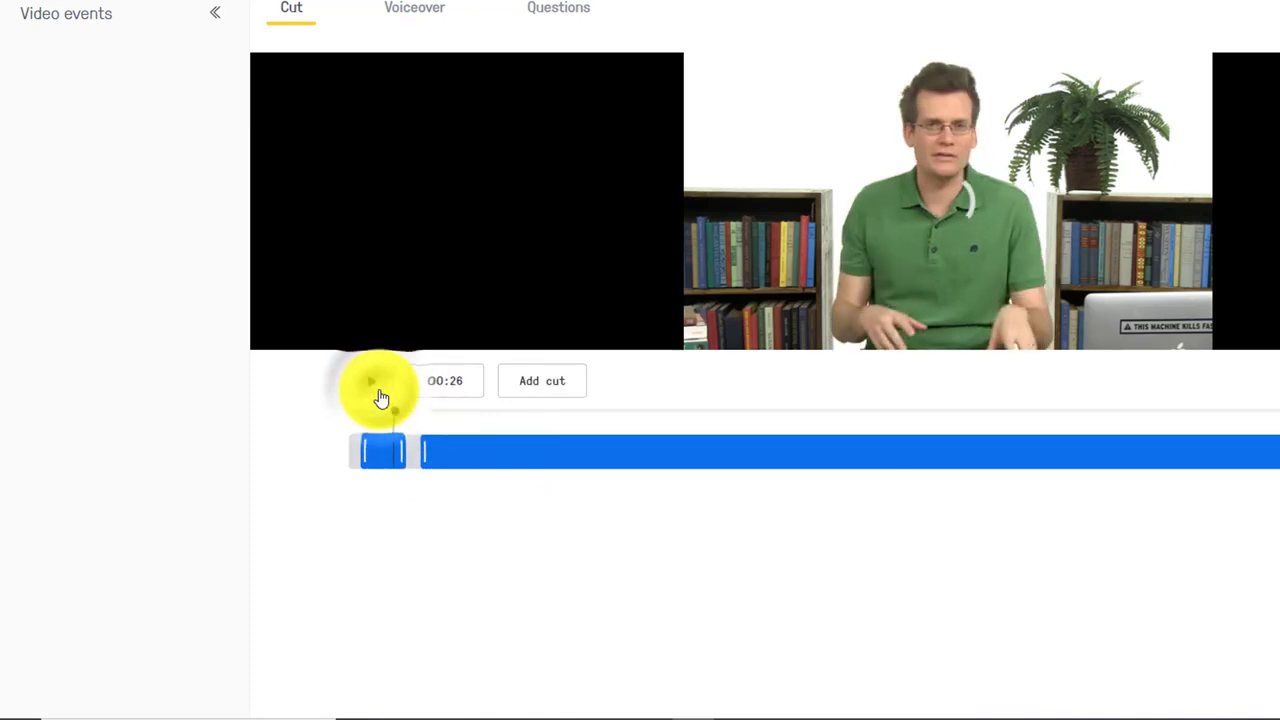
pyautogui.click(372, 385)
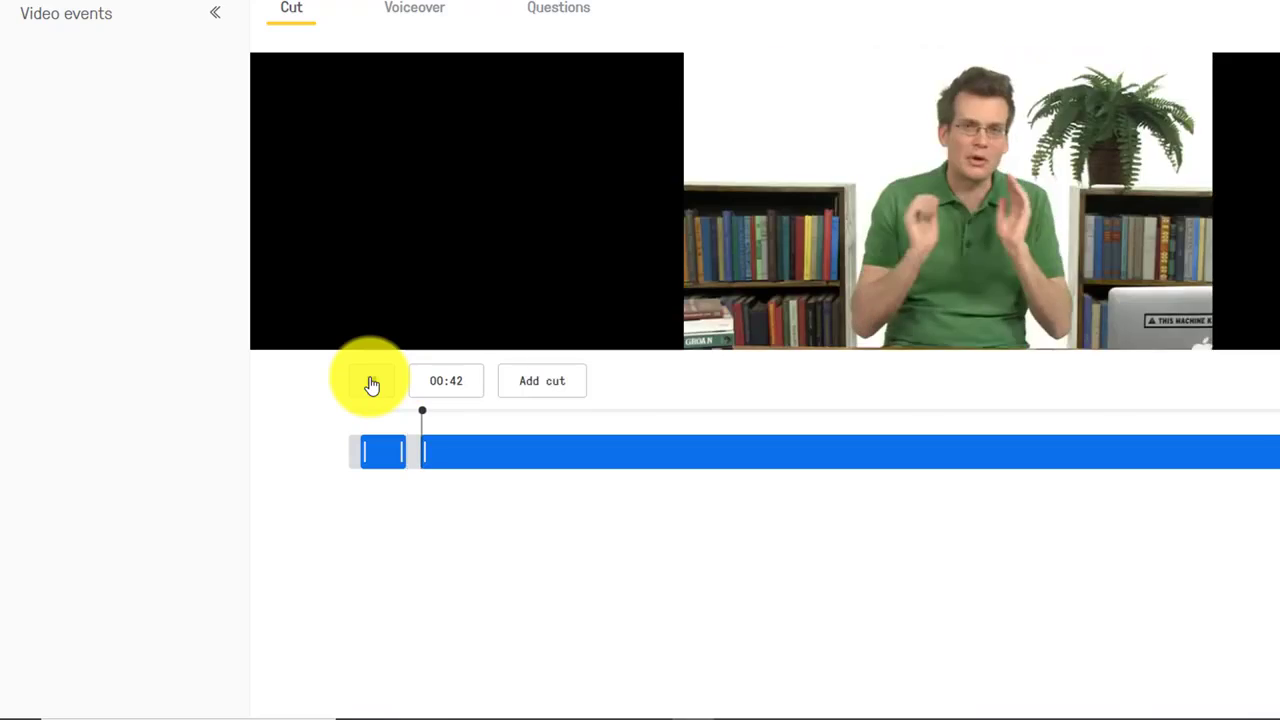
pyautogui.click(371, 385)
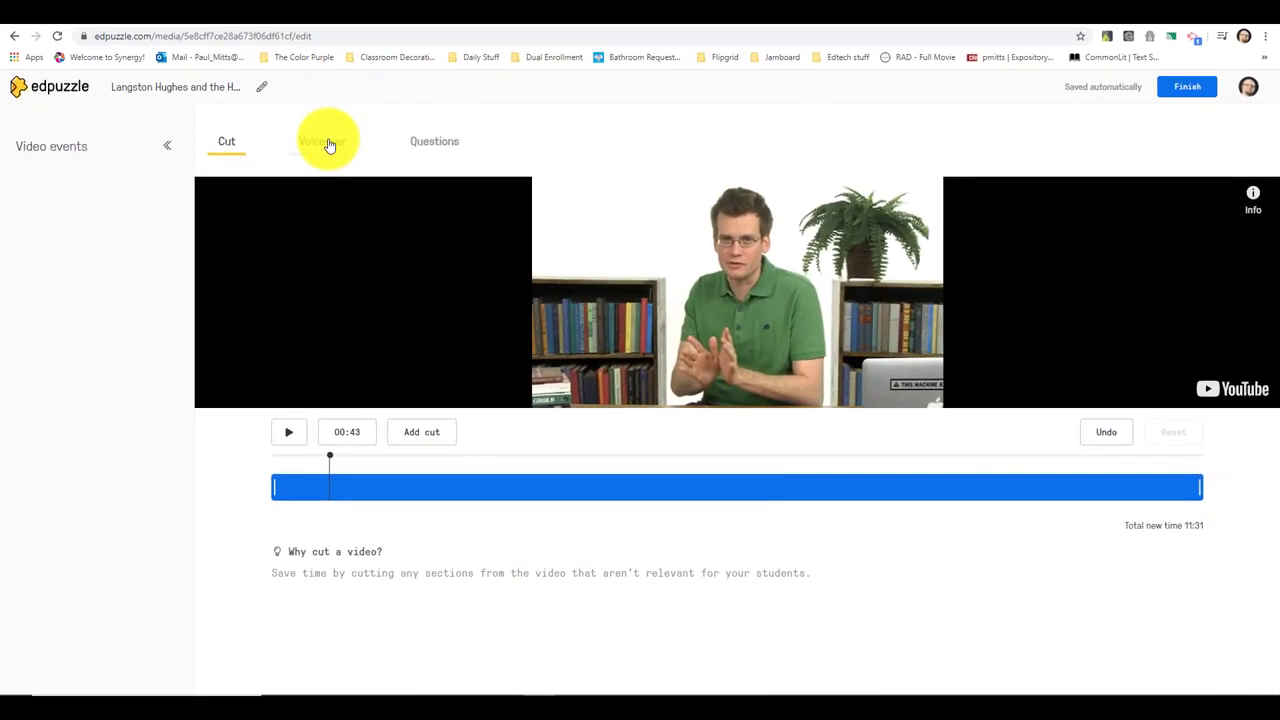
# - Record a voiceover of about 7 seconds starting at 00:27, allowing the site to use the microphone
pyautogui.click(322, 142)
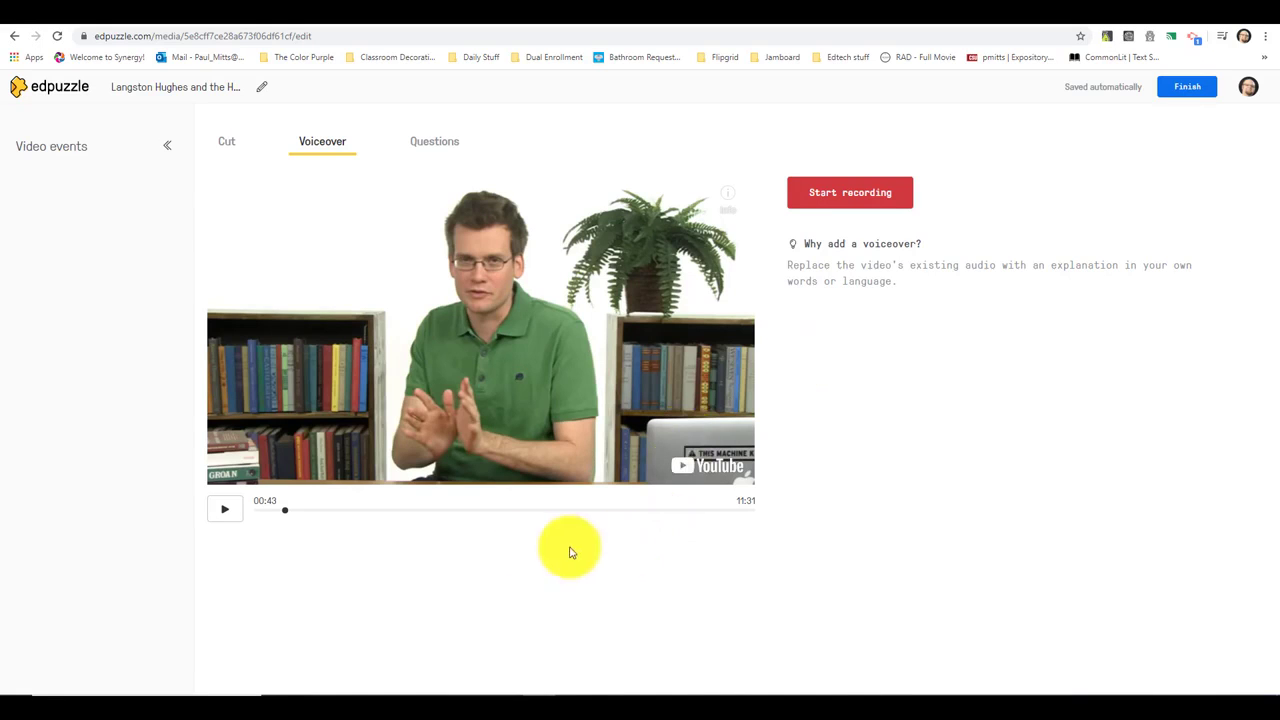
pyautogui.moveTo(288, 517); pyautogui.dragTo(275, 518)
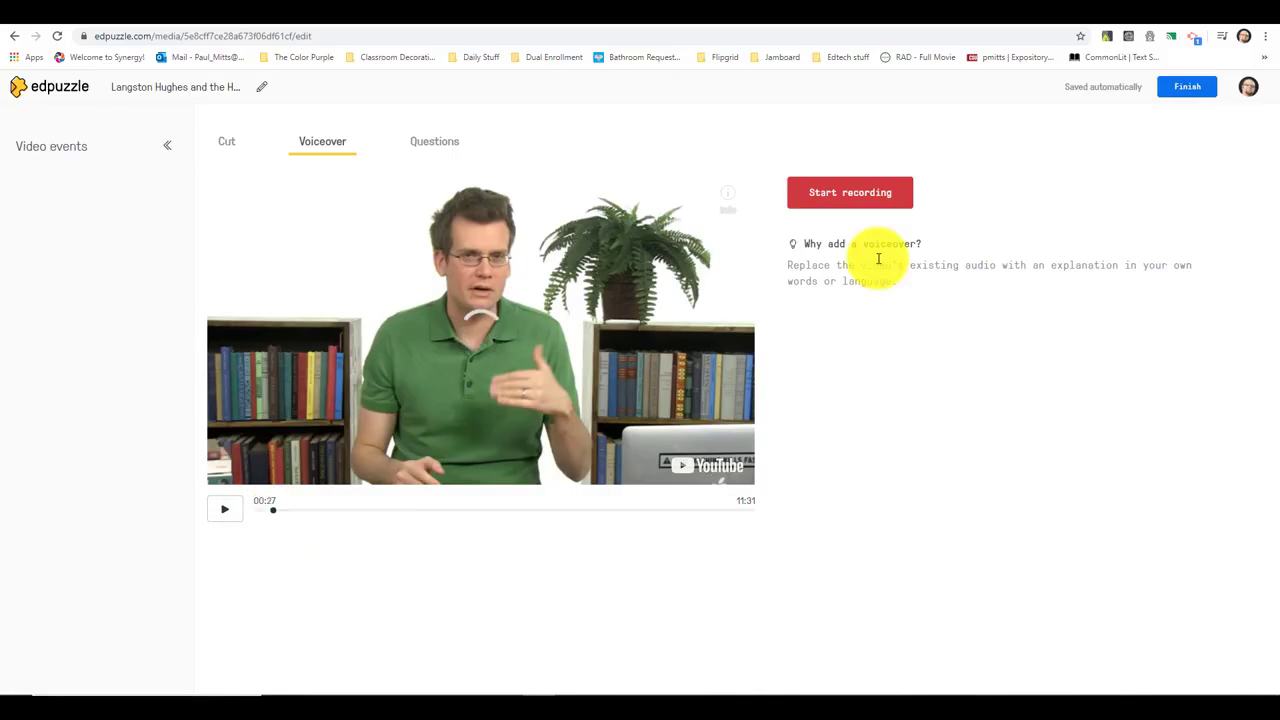
pyautogui.click(864, 195)
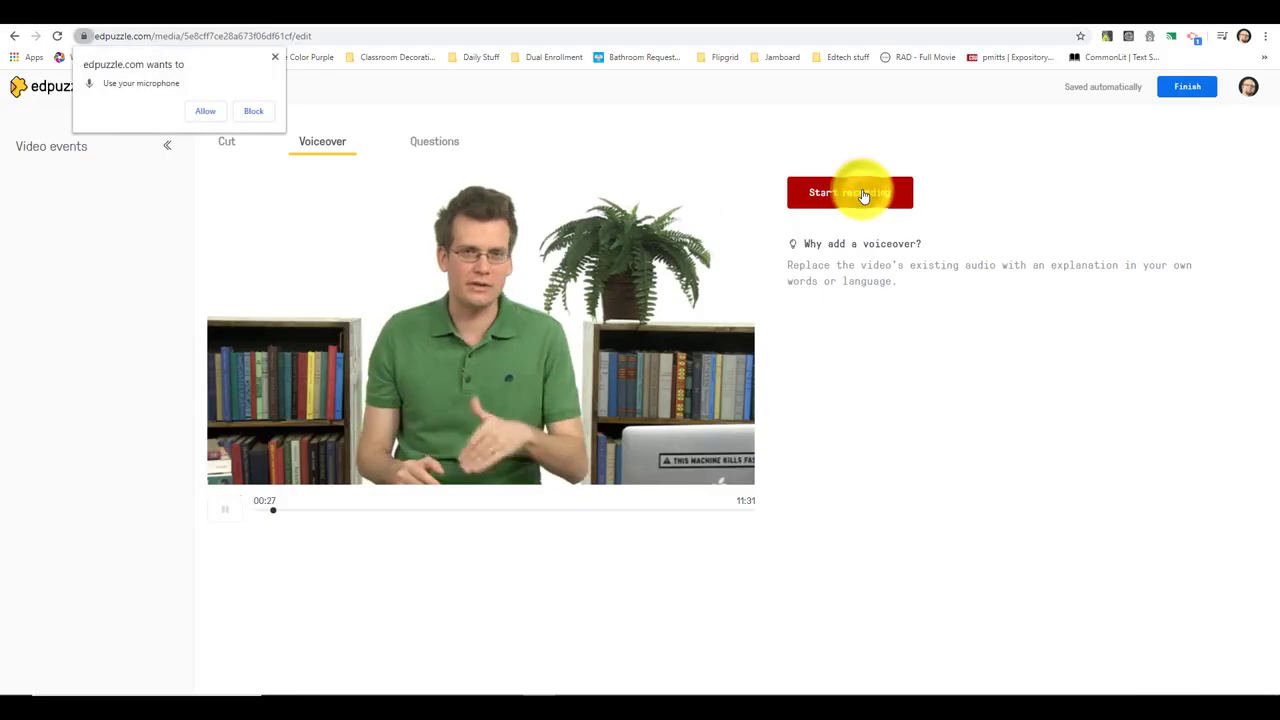
pyautogui.click(210, 110)
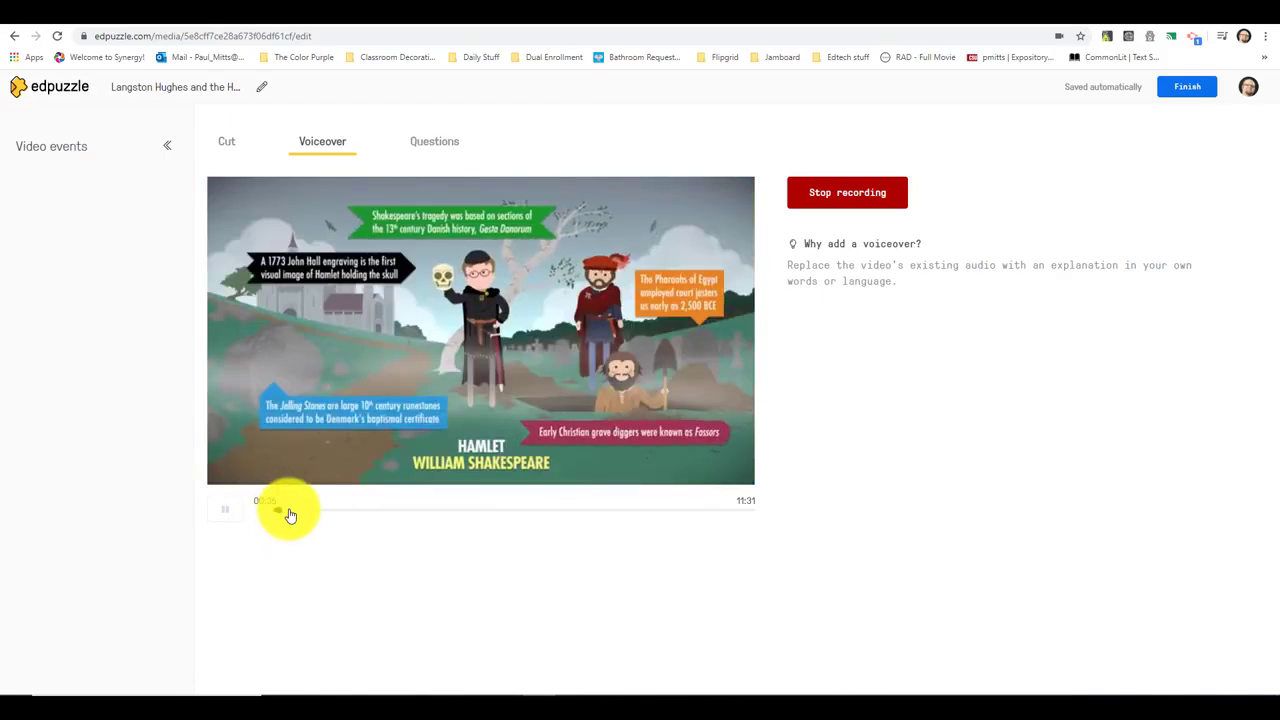
pyautogui.click(865, 200)
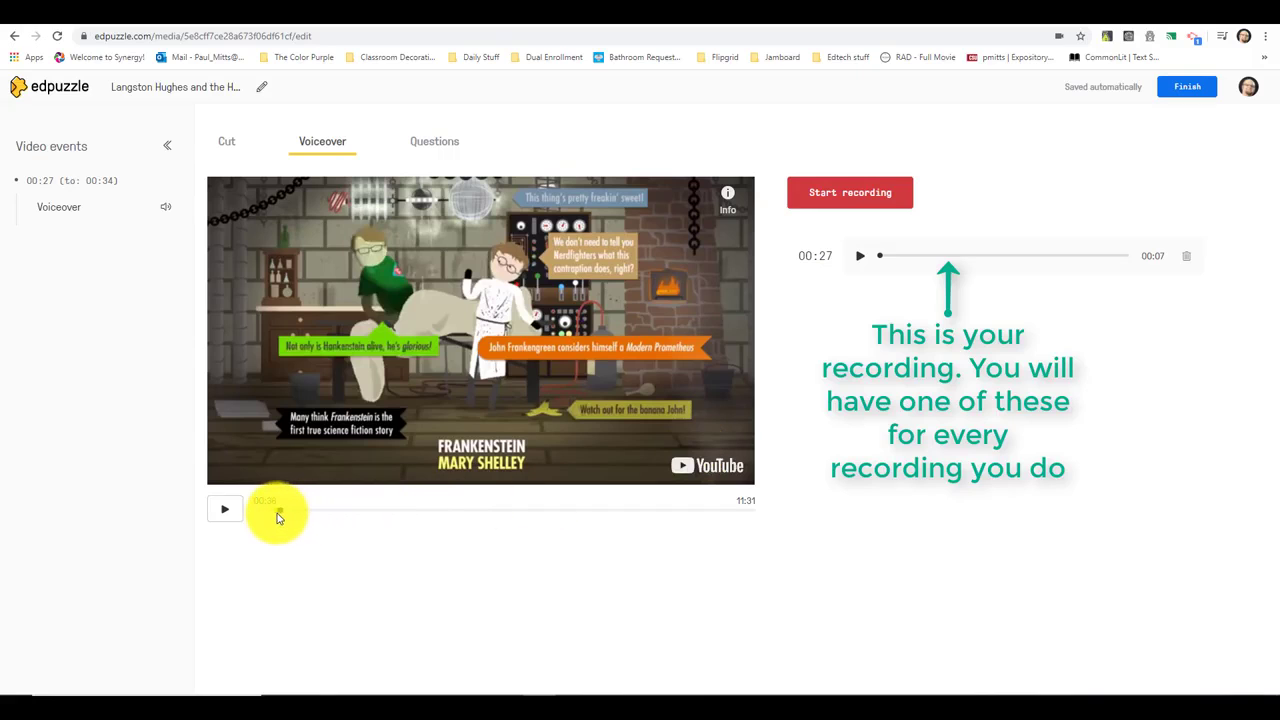
# - Play back the video section with the recorded voiceover and delete that recording
pyautogui.moveTo(282, 517); pyautogui.dragTo(275, 518)
pyautogui.click(225, 519)
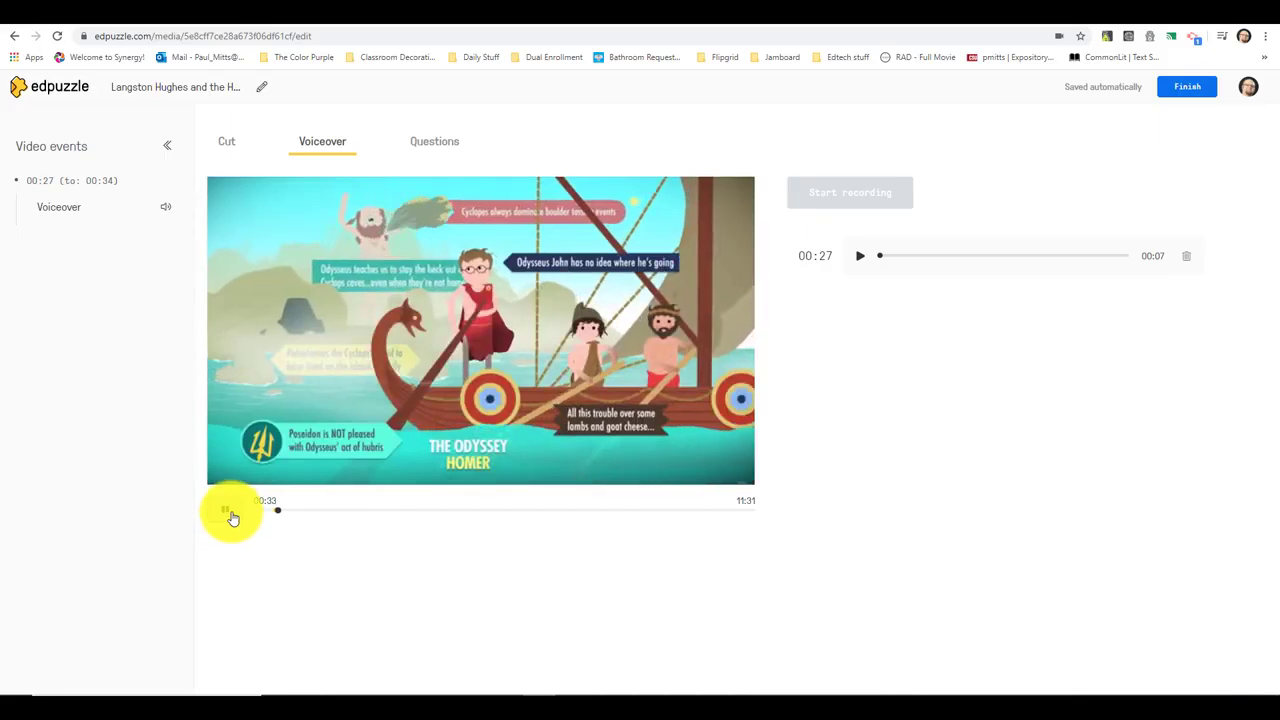
pyautogui.click(230, 515)
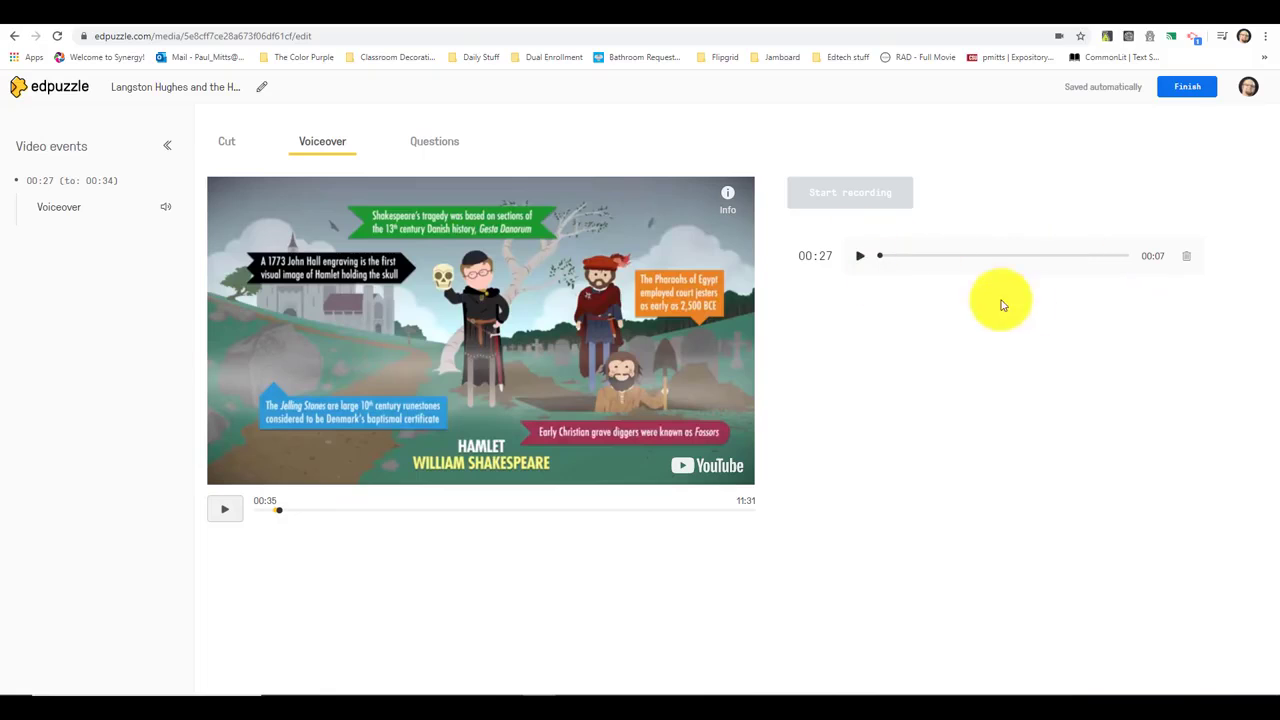
pyautogui.click(1187, 260)
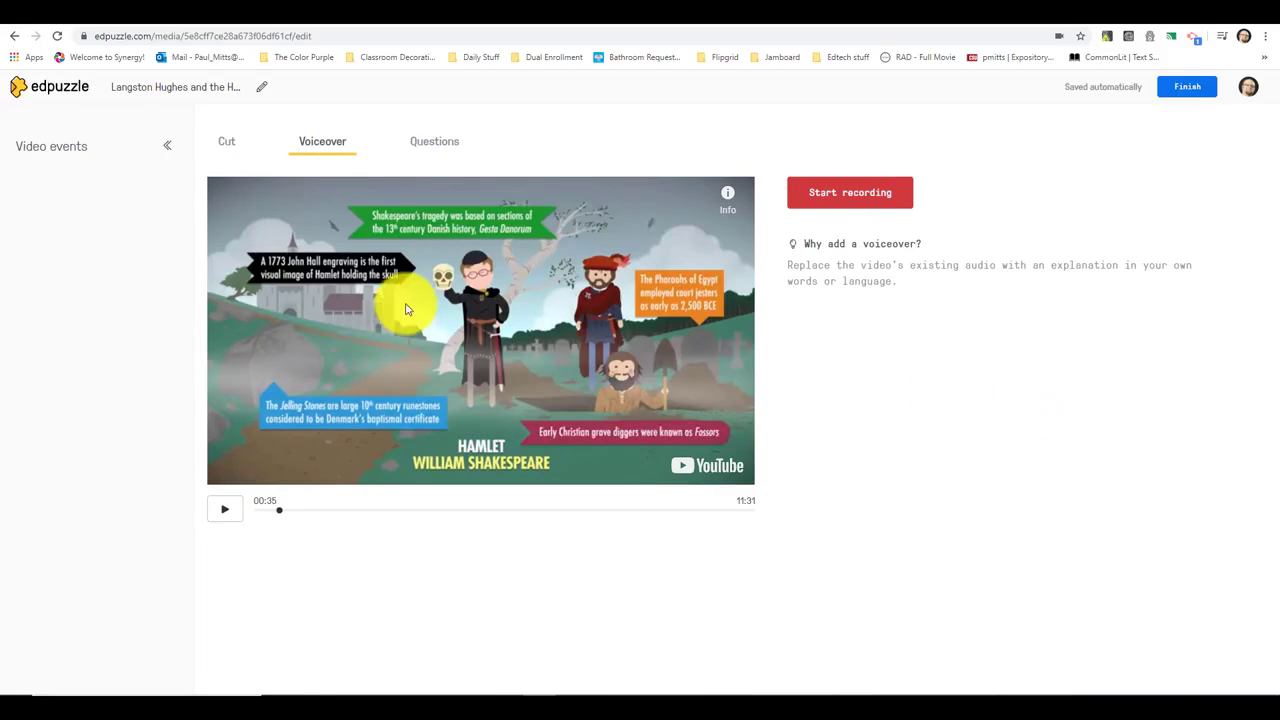
# - Add and save an open-ended question at 00:35 with the text "Here is my question."
pyautogui.click(430, 141)
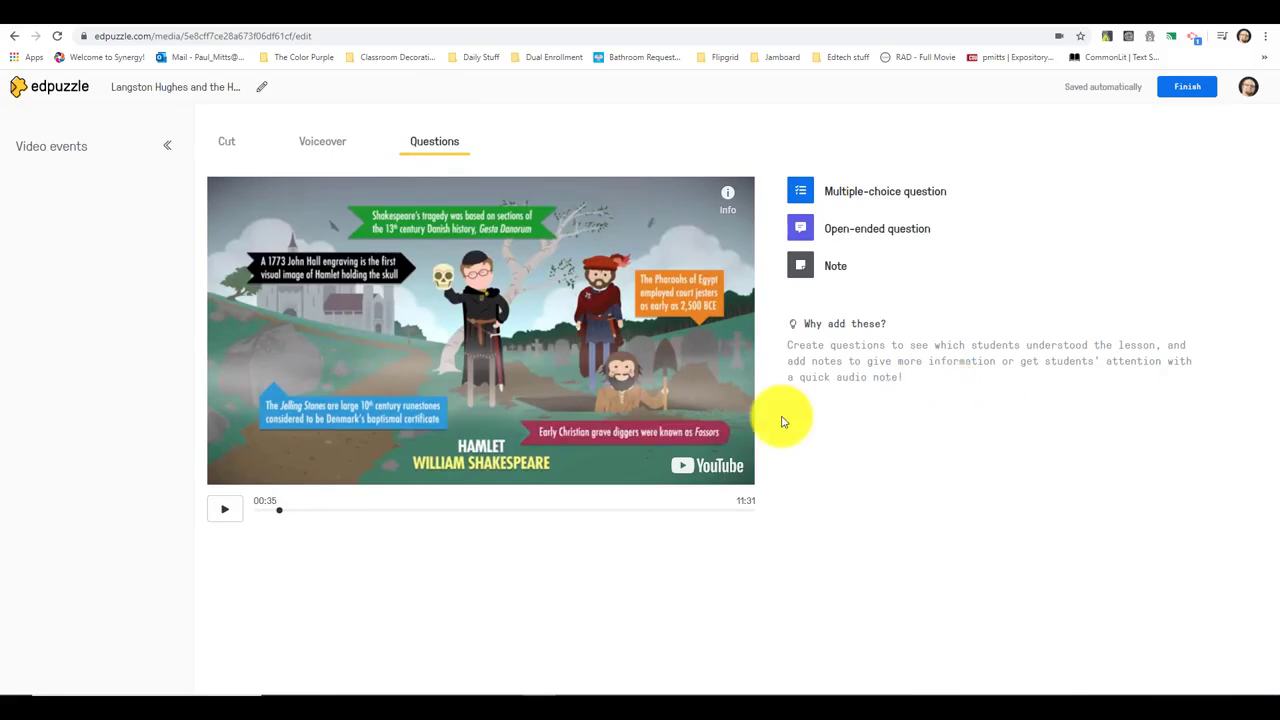
pyautogui.click(801, 228)
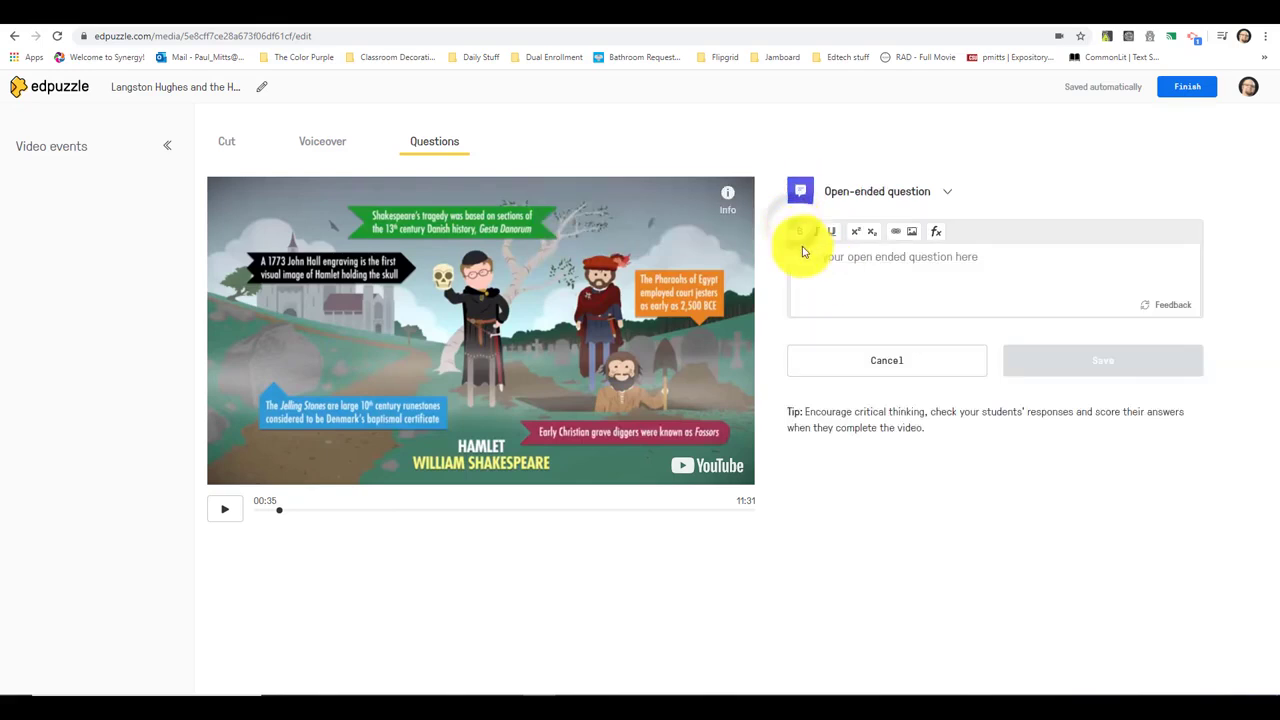
pyautogui.click(915, 270)
pyautogui.write('Here is my first question.')
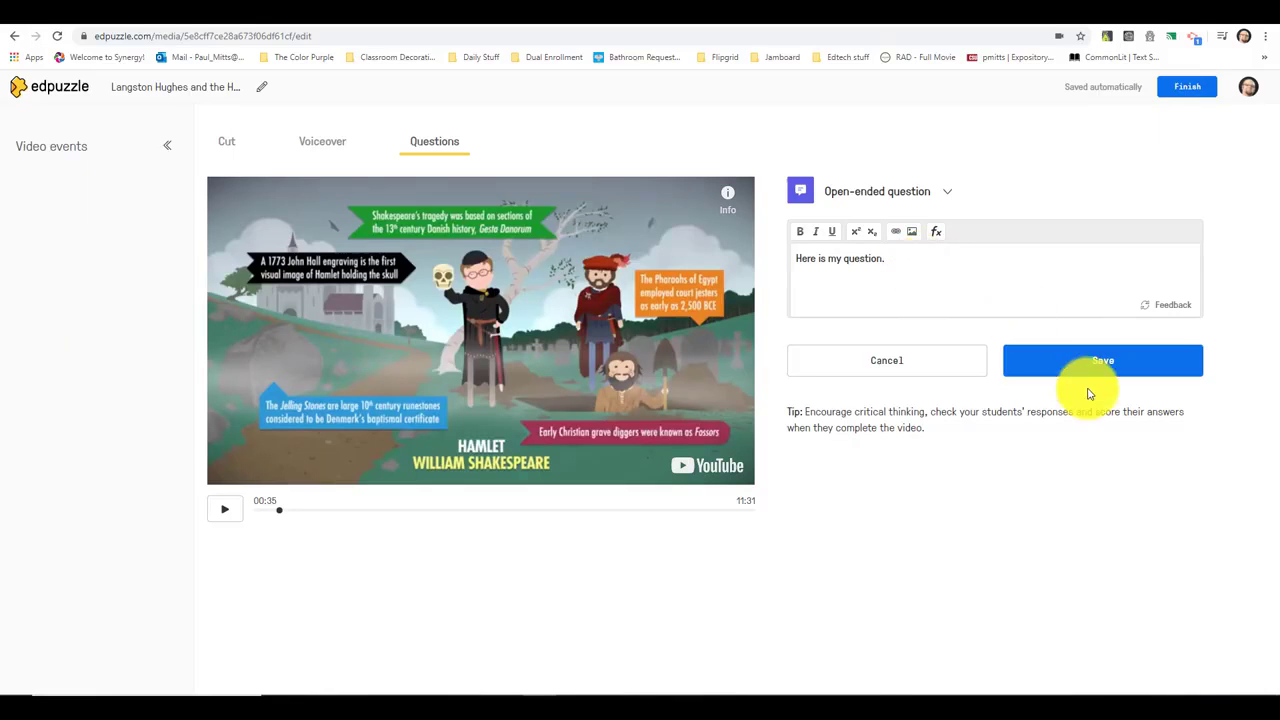
pyautogui.click(1090, 358)
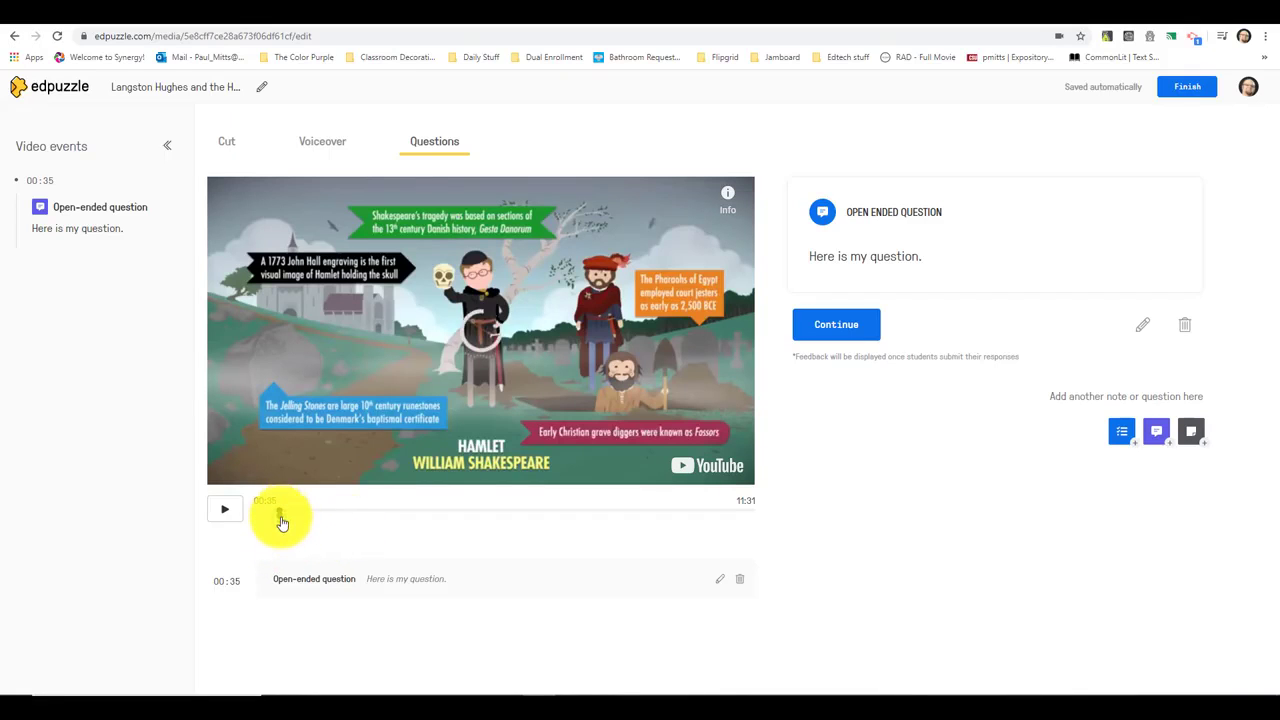
# - Move the open-ended question along the video timeline to 01:12
pyautogui.moveTo(284, 519); pyautogui.dragTo(307, 515)
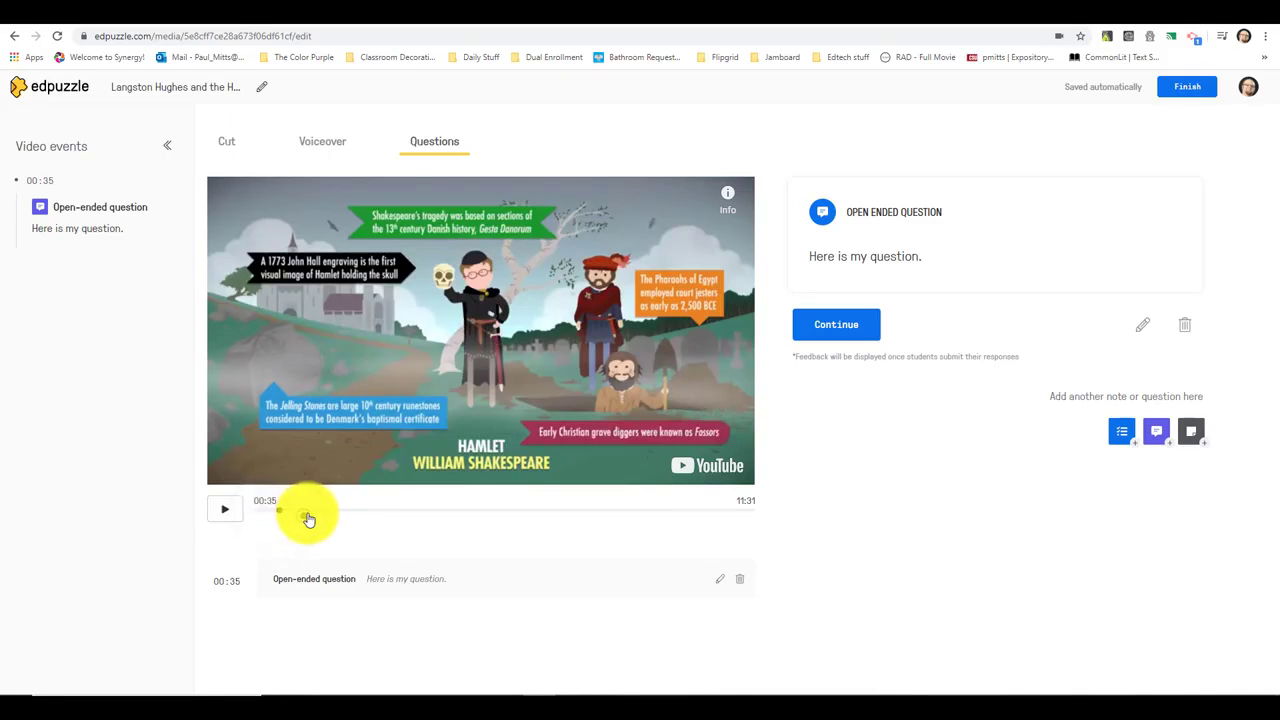
pyautogui.click(850, 328)
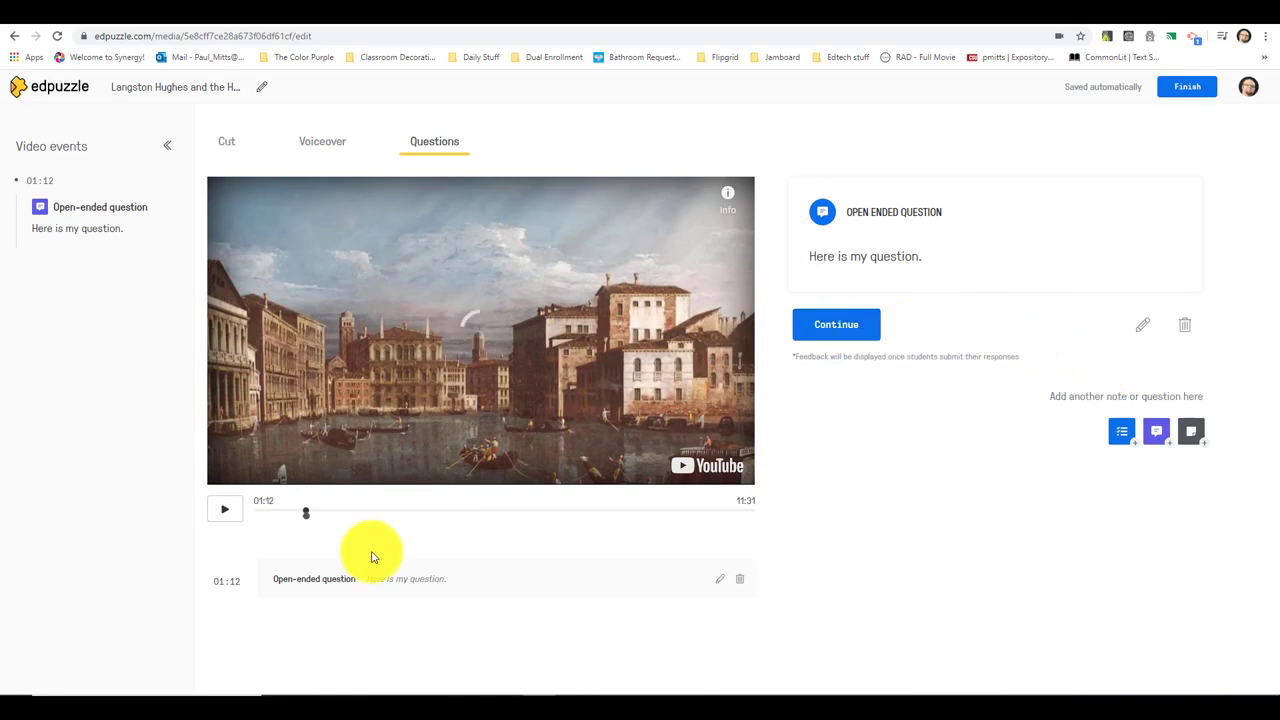
pyautogui.click(311, 514)
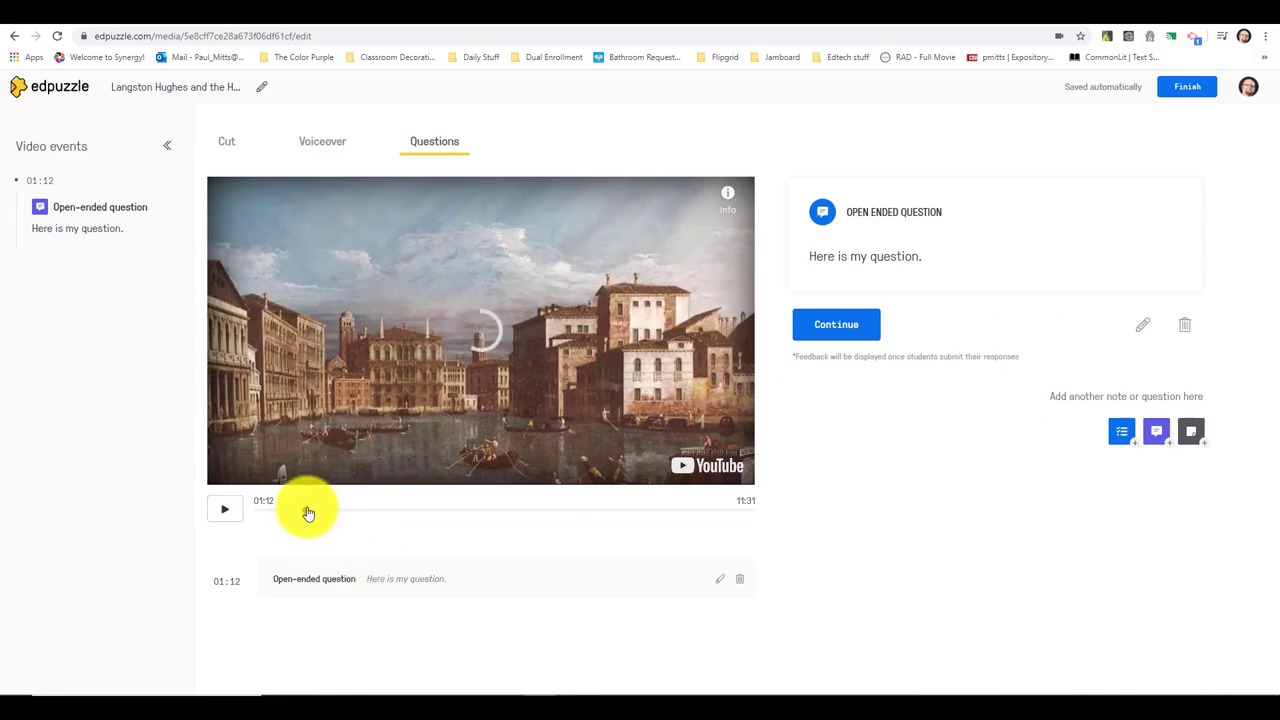
# - Start a multiple-choice question at 01:57 with the text "Here is my question" and the answer choices "yes" and "no"
pyautogui.moveTo(309, 513); pyautogui.dragTo(337, 514)
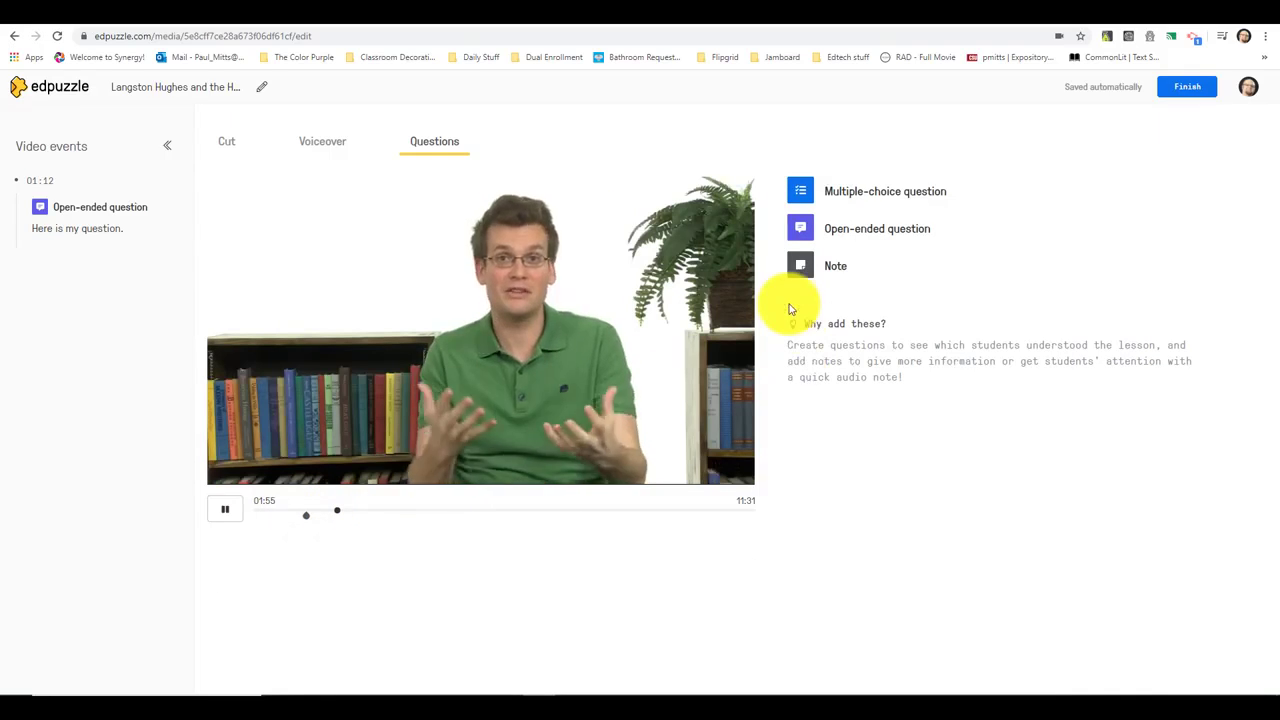
pyautogui.click(801, 190)
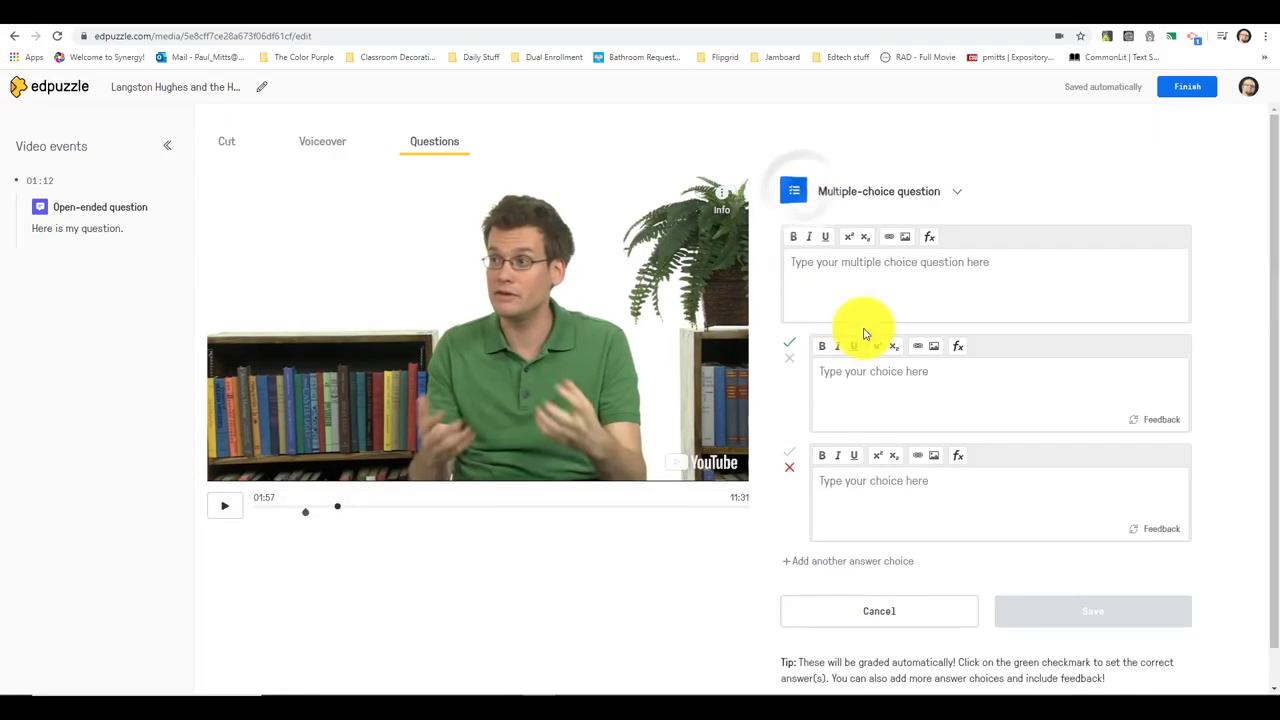
pyautogui.click(929, 270)
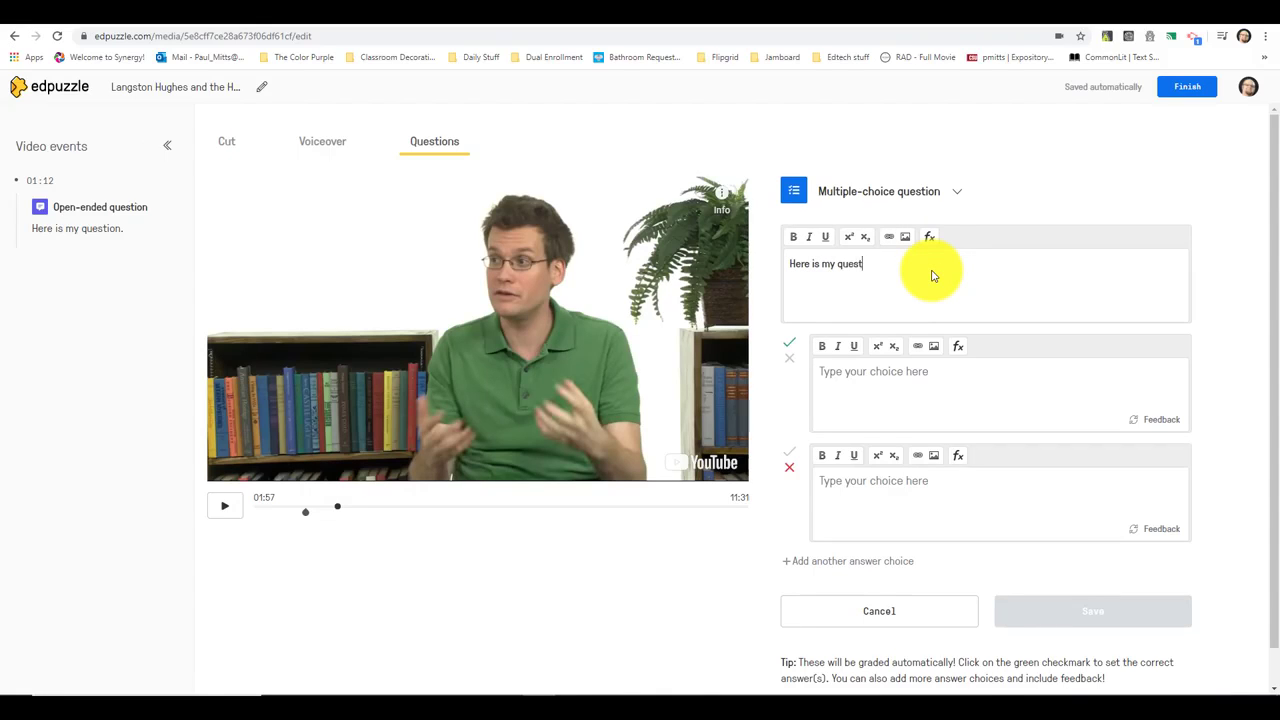
pyautogui.click(922, 372)
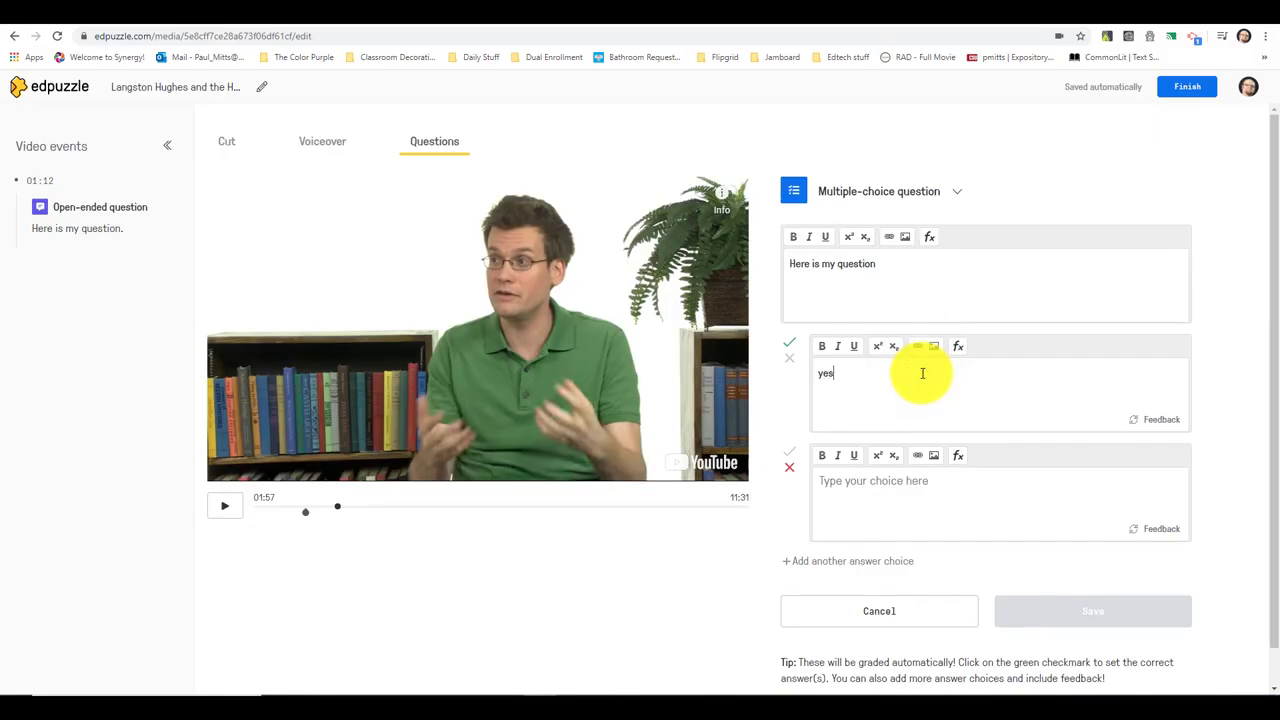
pyautogui.click(935, 485)
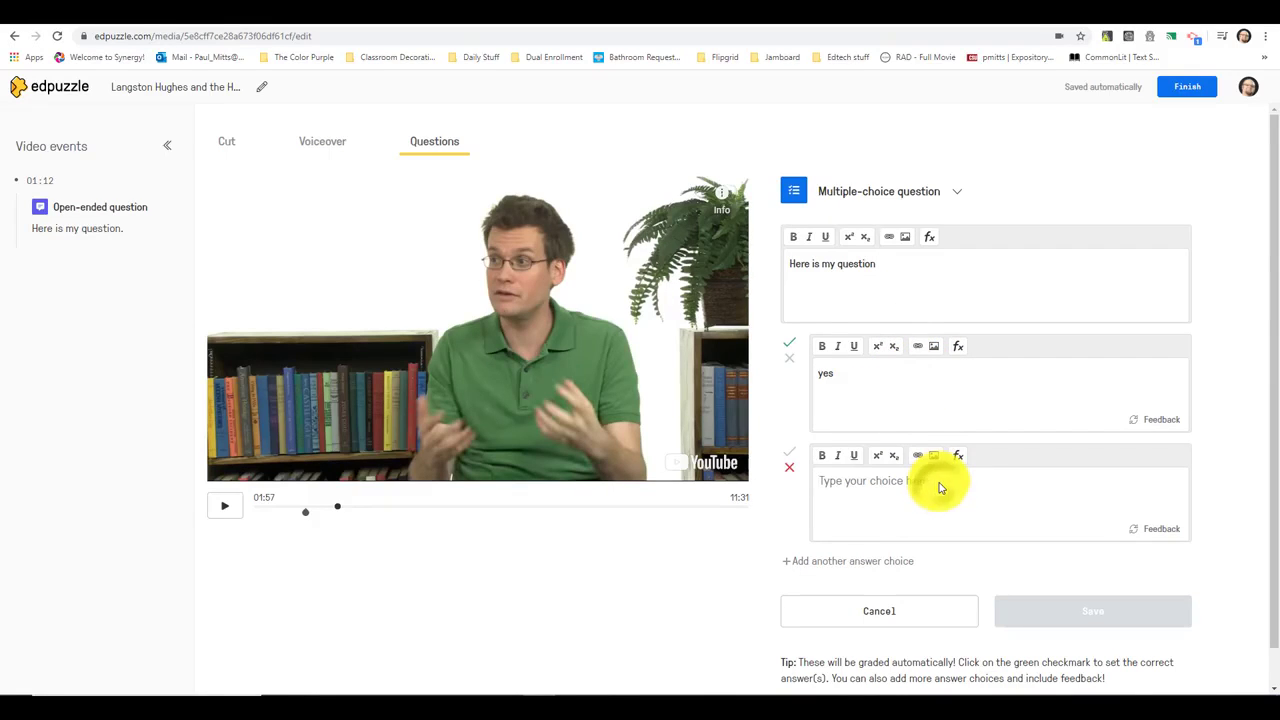
pyautogui.write('no')
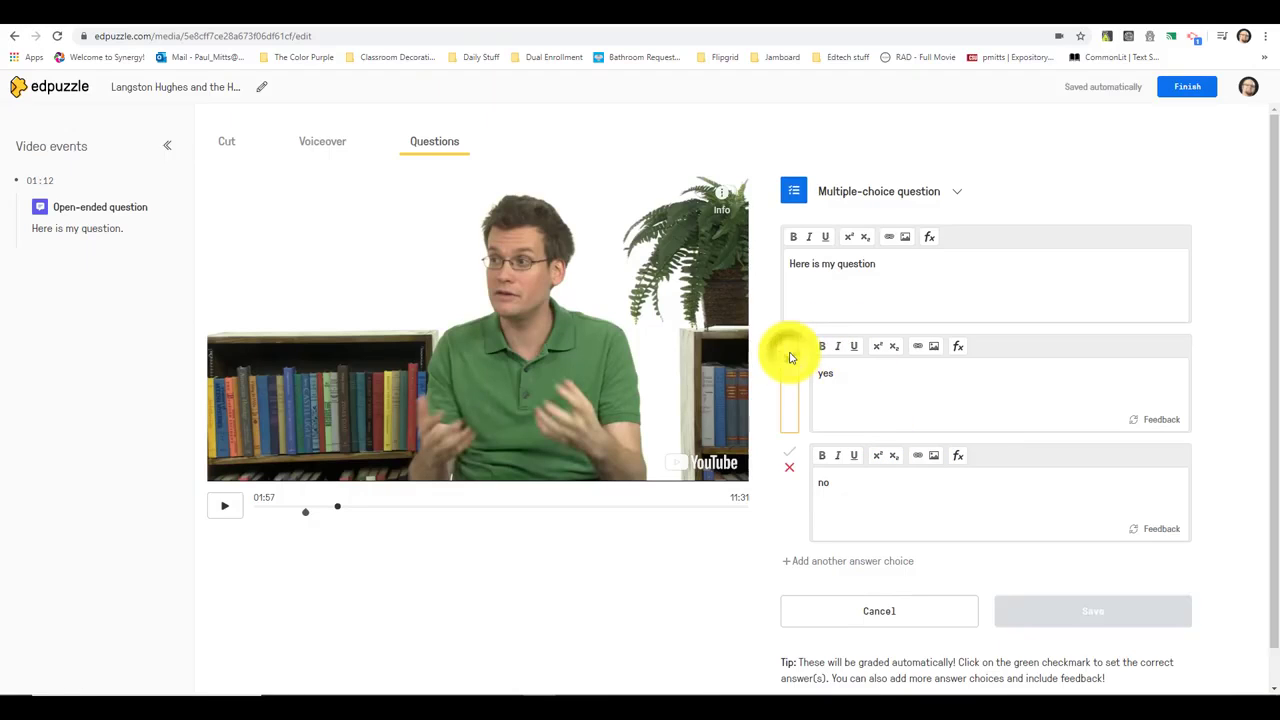
# - Mark "yes" as the correct answer and "no" as incorrect, and save the multiple-choice question
pyautogui.click(790, 345)
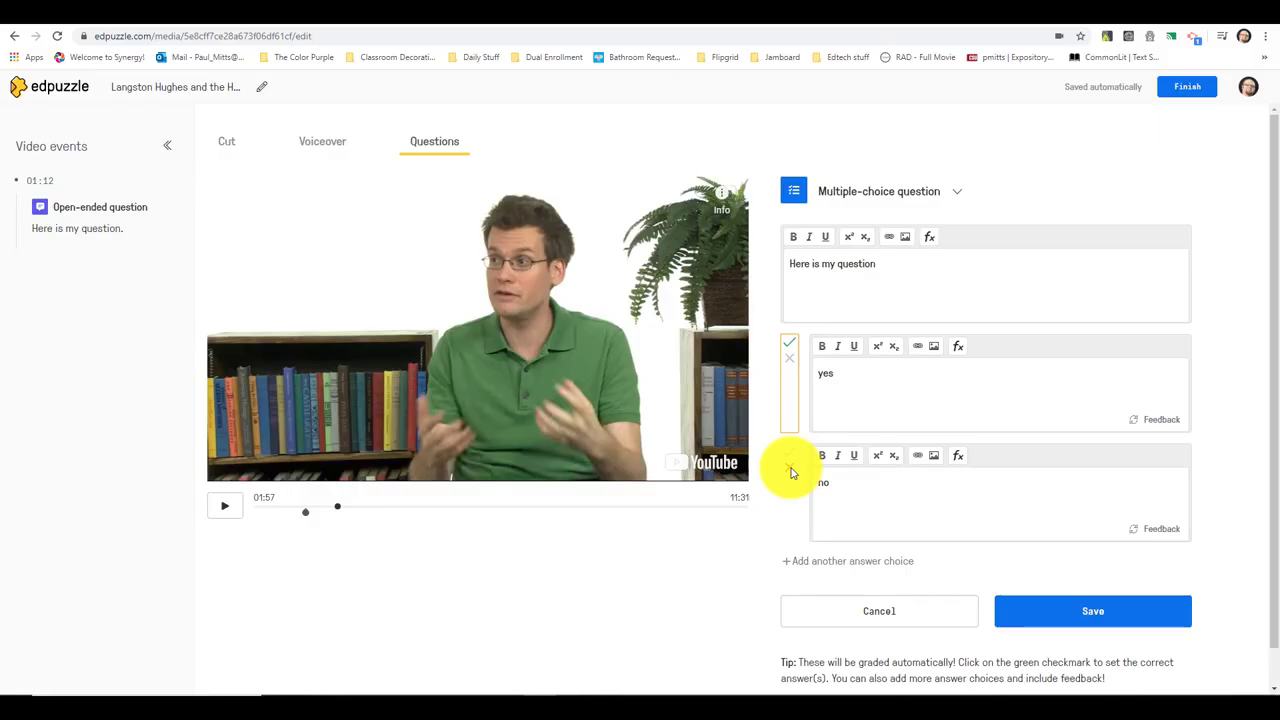
pyautogui.click(790, 468)
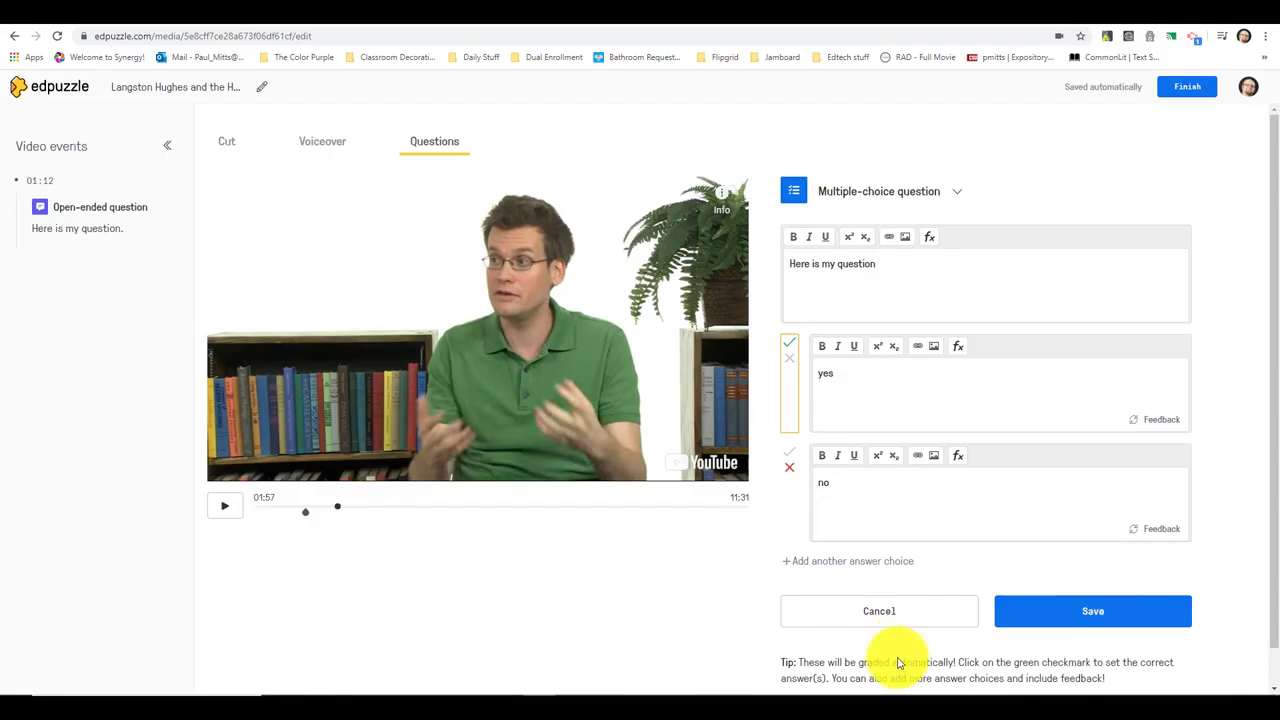
pyautogui.click(1070, 626)
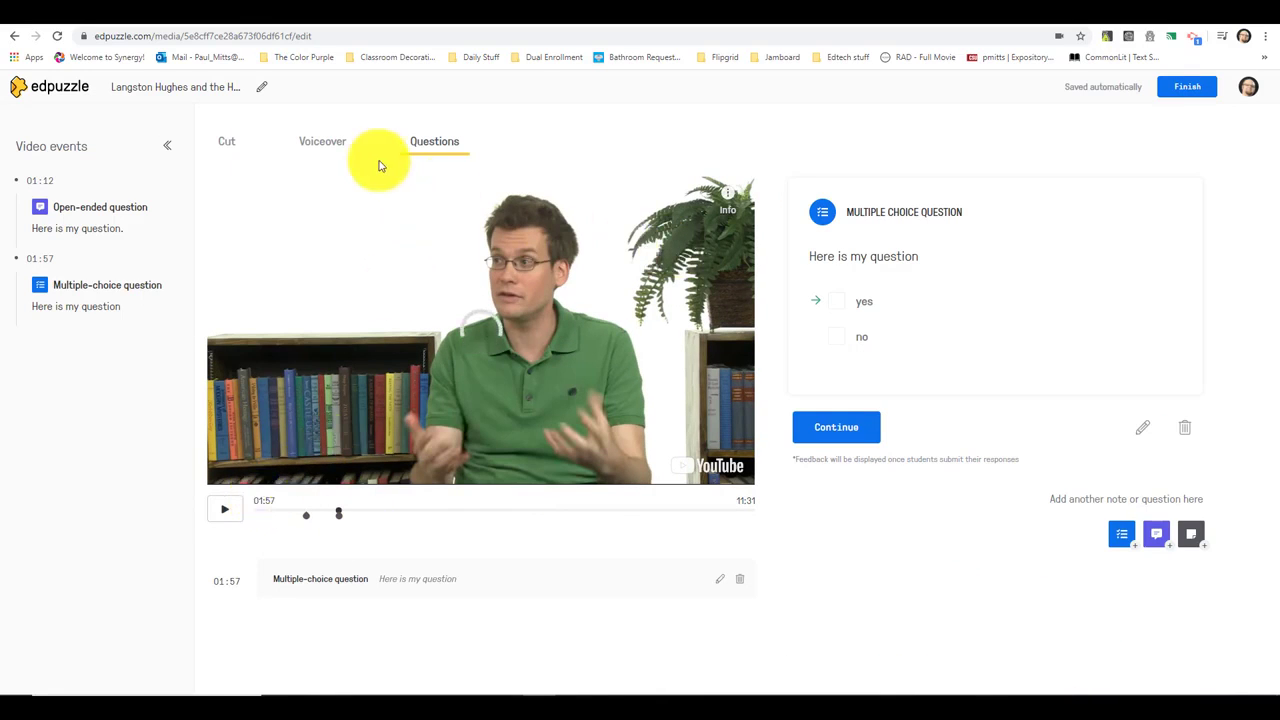
# - Add and save a note at 02:36 in the video with the text "This is my note"
pyautogui.click(360, 514)
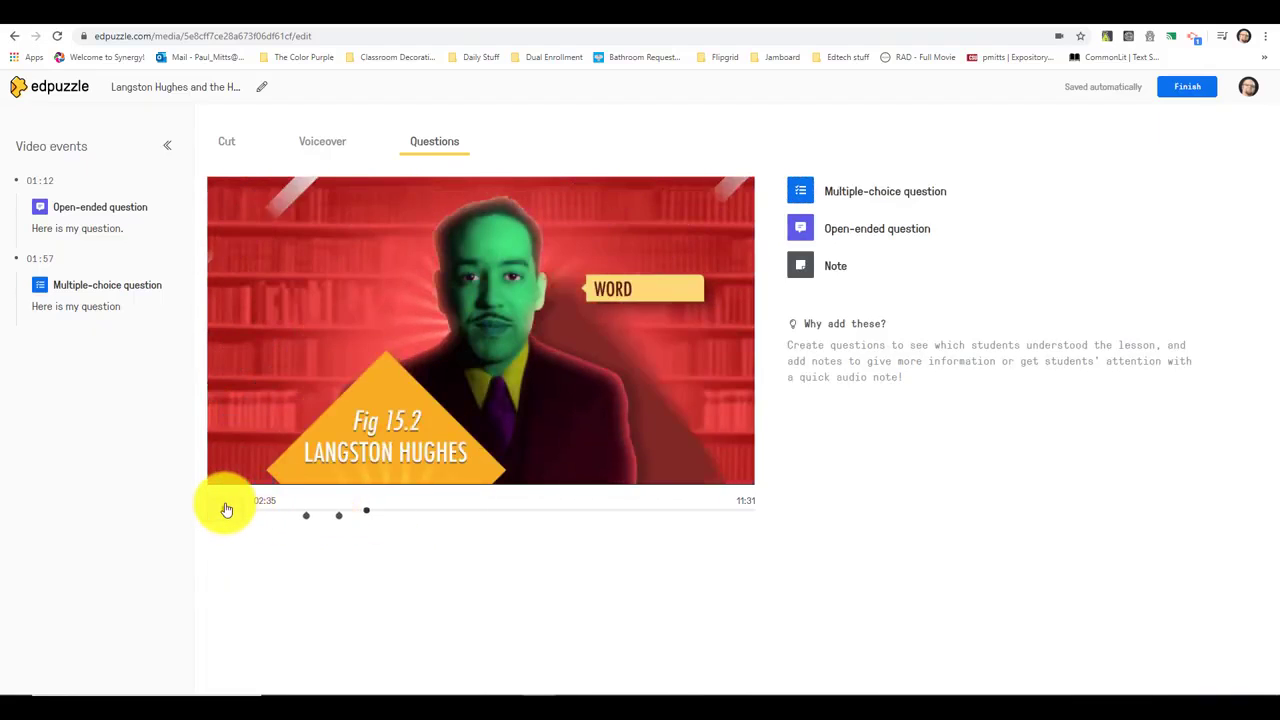
pyautogui.click(225, 509)
pyautogui.click(835, 266)
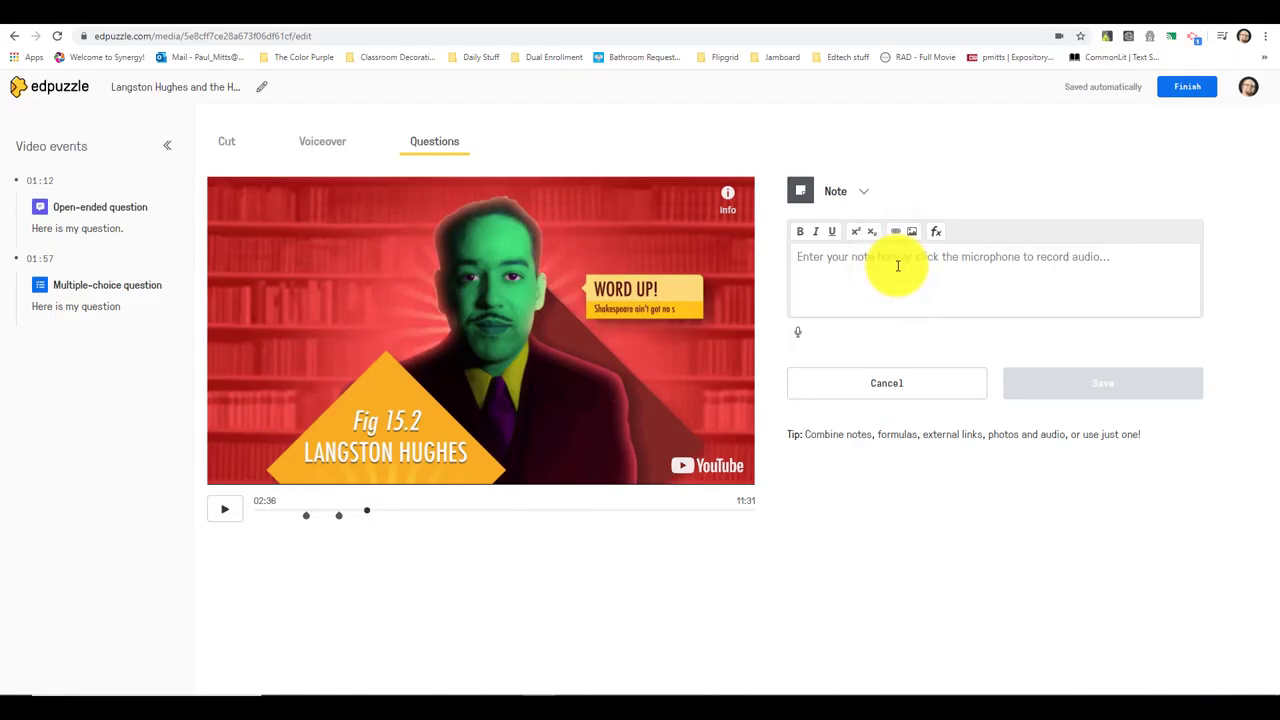
pyautogui.write('This is my note')
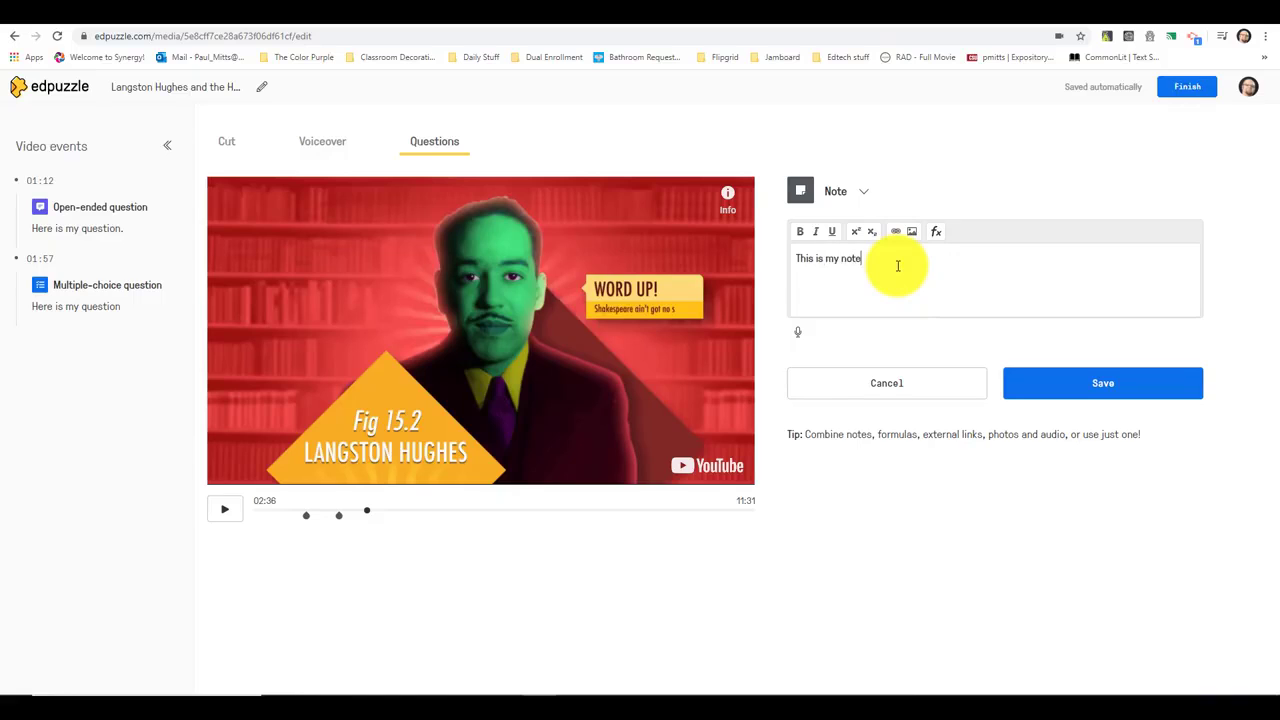
pyautogui.click(1037, 393)
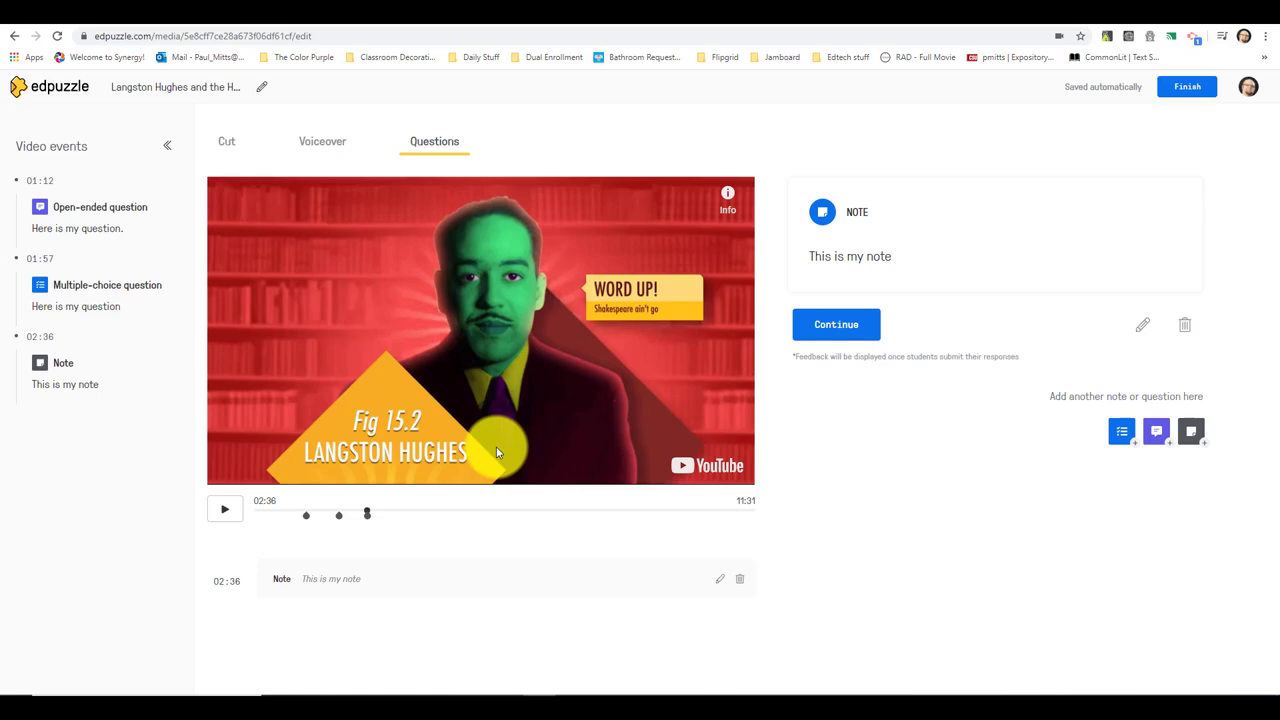
pyautogui.click(368, 514)
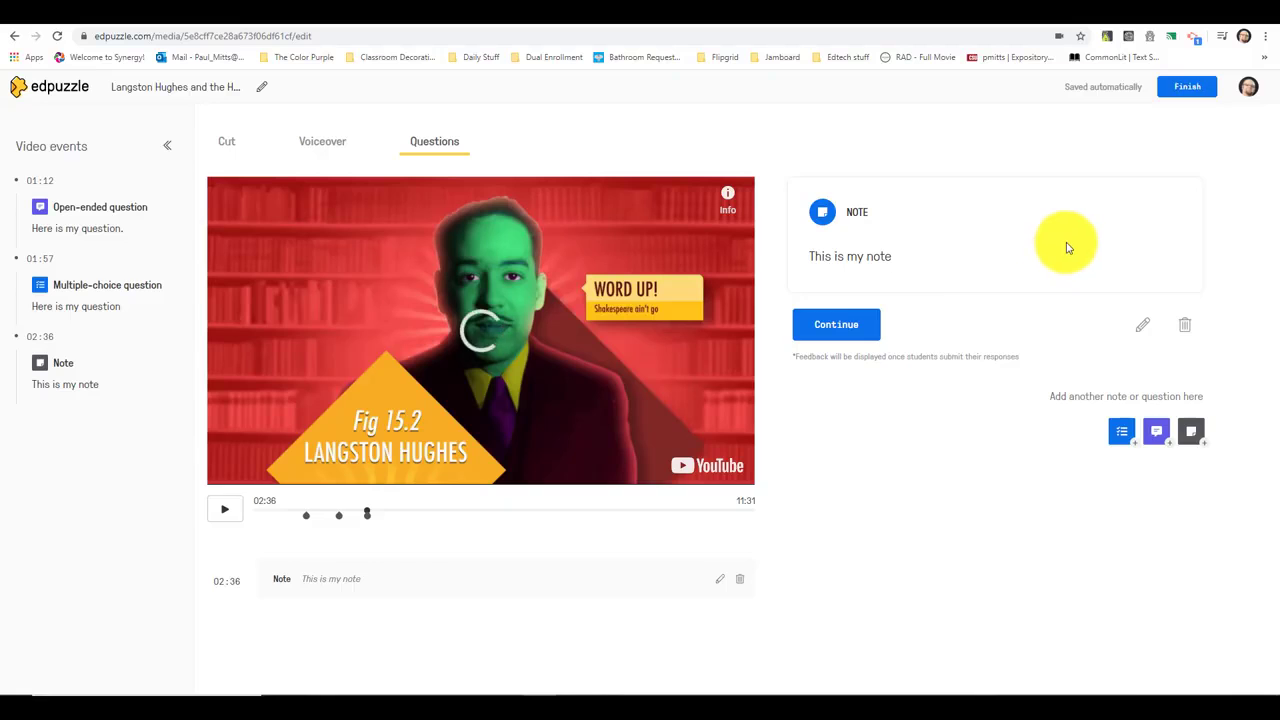
# - Finish editing the video lesson and view the question markers on the finished lesson's timeline
pyautogui.click(1189, 88)
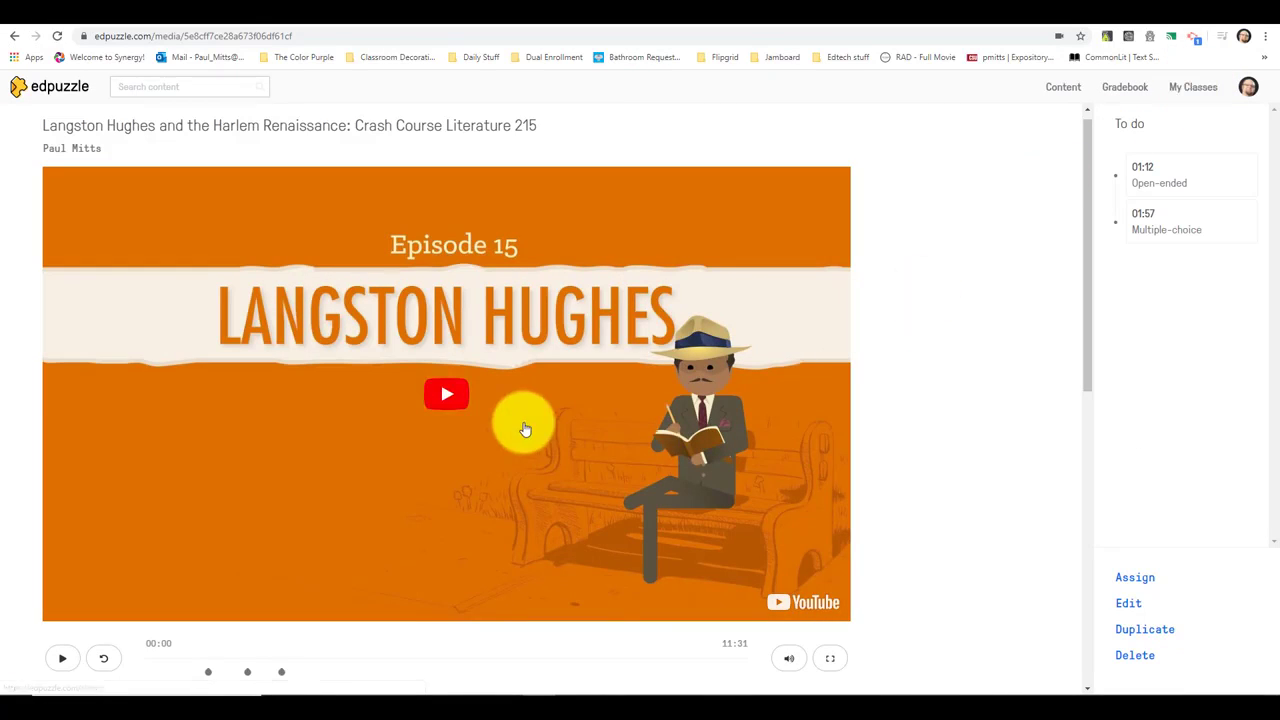
pyautogui.scroll(-1, 550, 450)
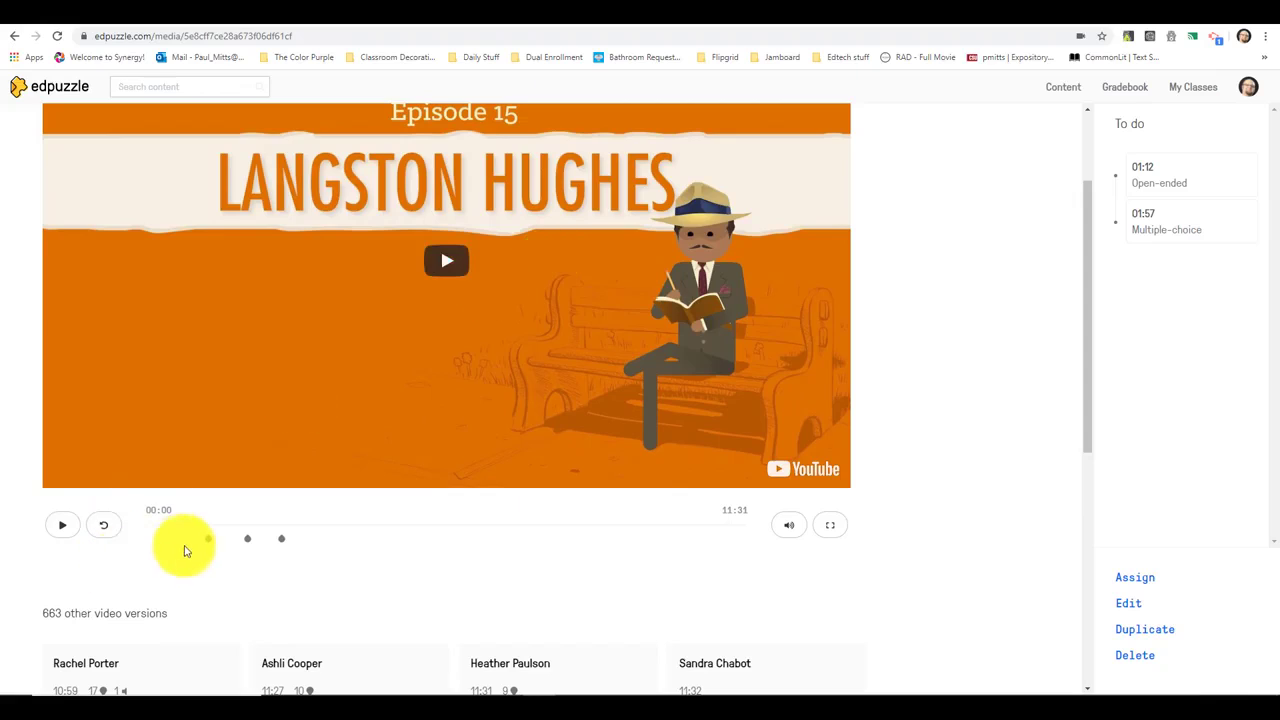